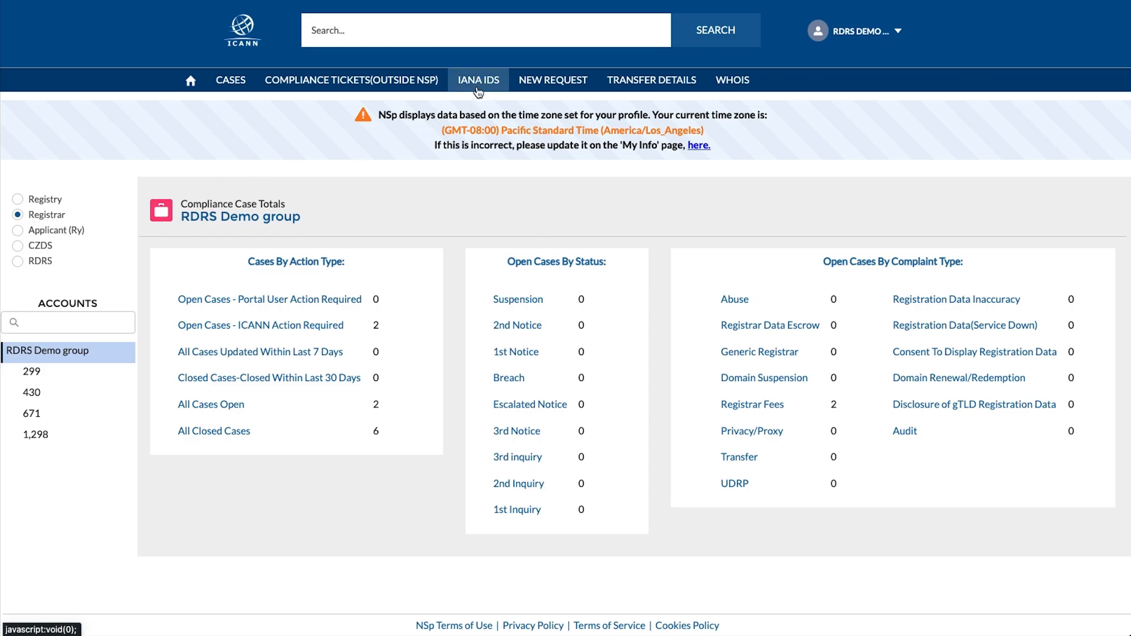
- Open IANA detail 430-Detail-5T2AAI for editing and scroll to the RDRS Enabled checkbox
left_click(478, 88)
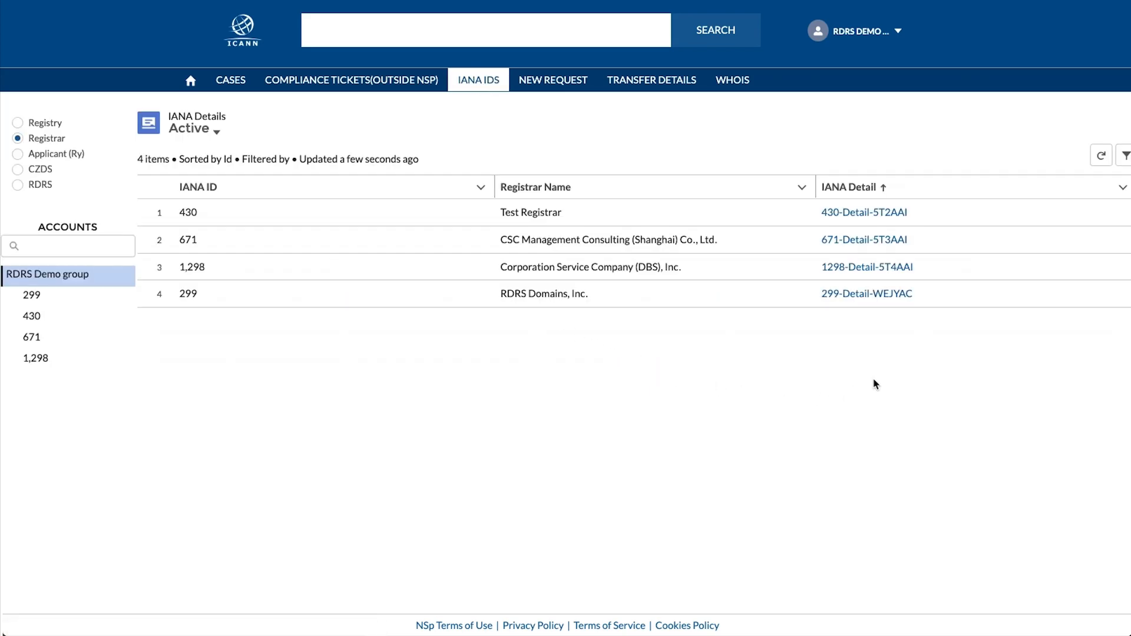
left_click(858, 214)
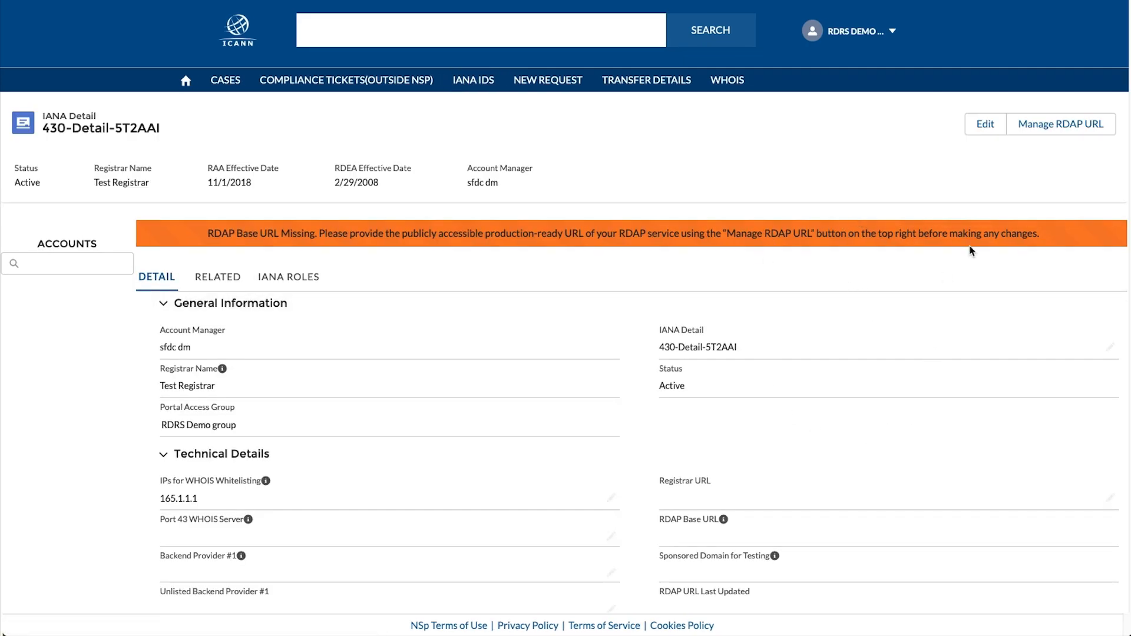
left_click(991, 125)
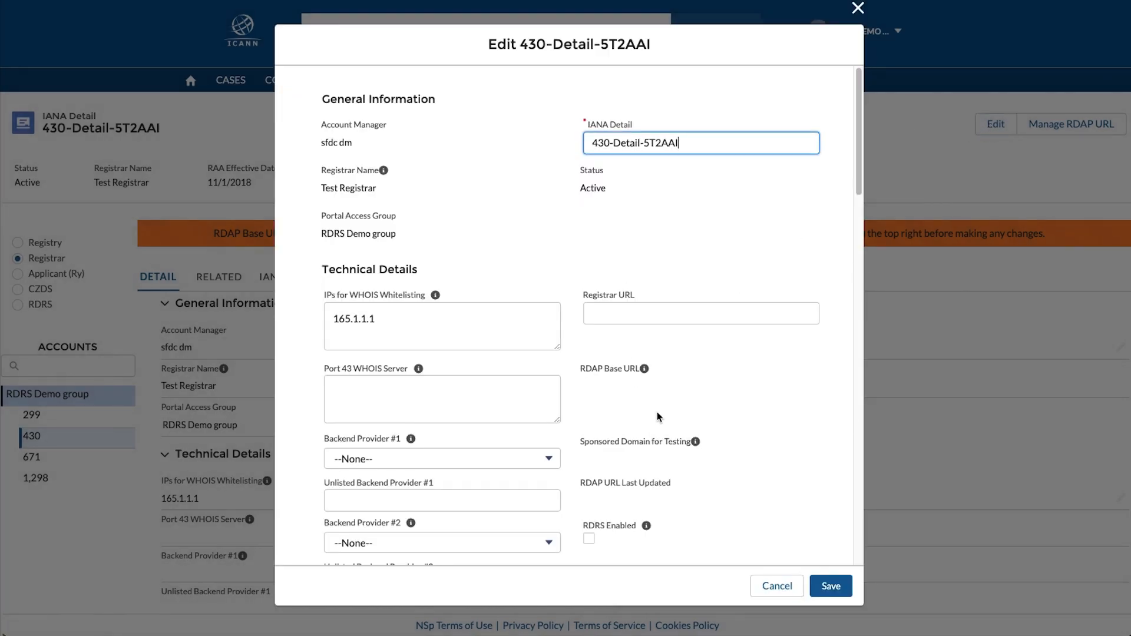
scroll(658, 416, "down", 1)
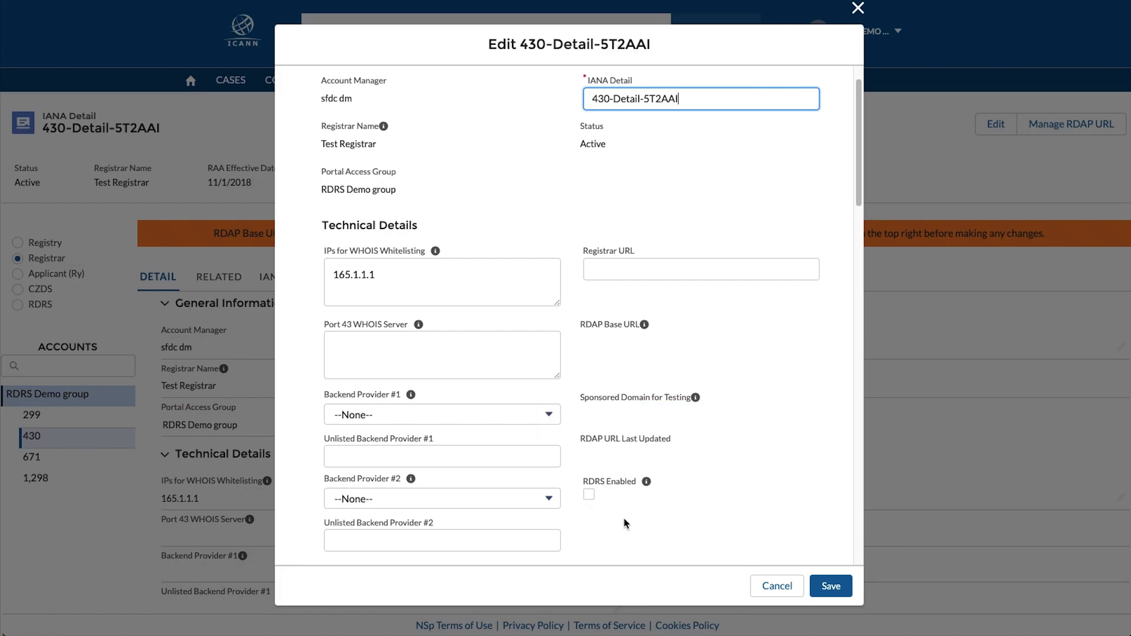
- Cancel the 430-Detail-5T2AAI edit without saving any changes
left_click(782, 588)
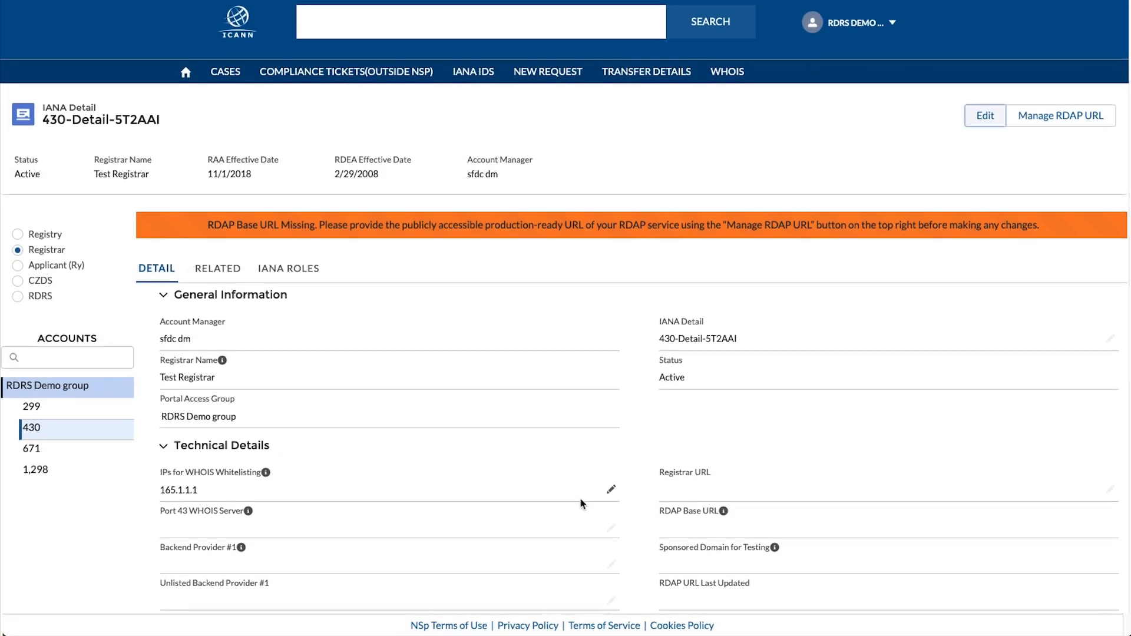
scroll(583, 503, "down", 1)
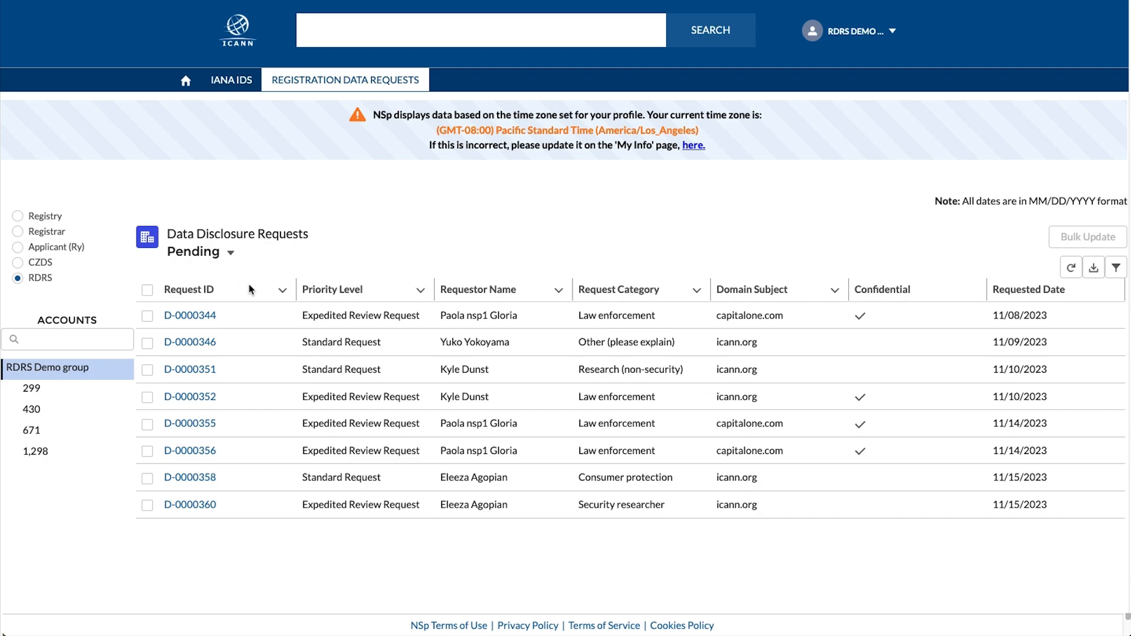
left_click(282, 292)
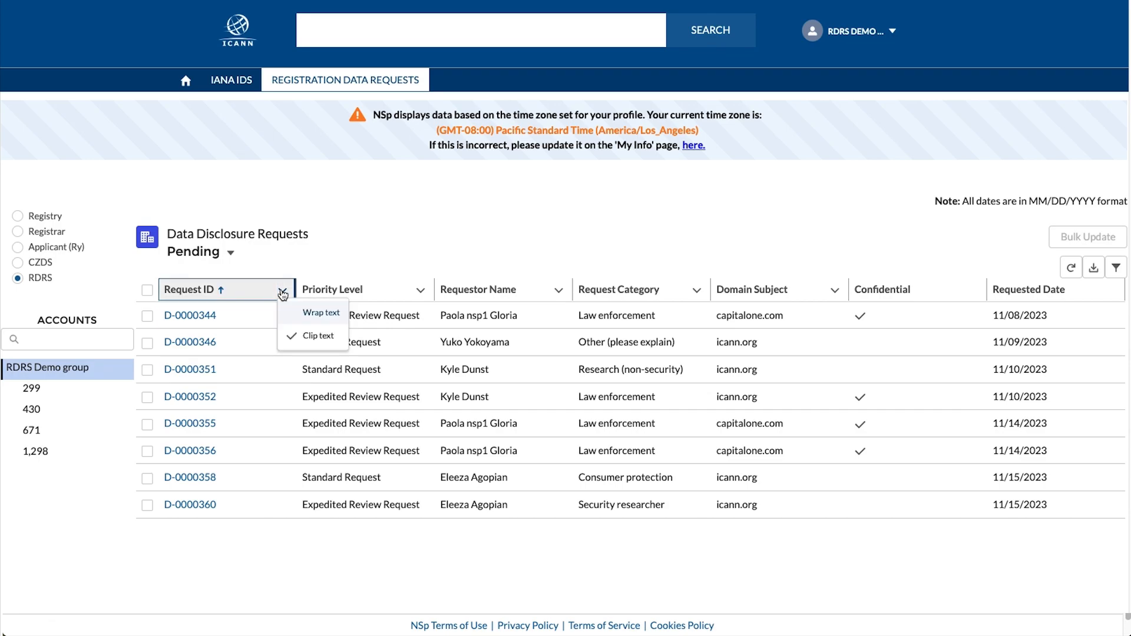
left_click(282, 293)
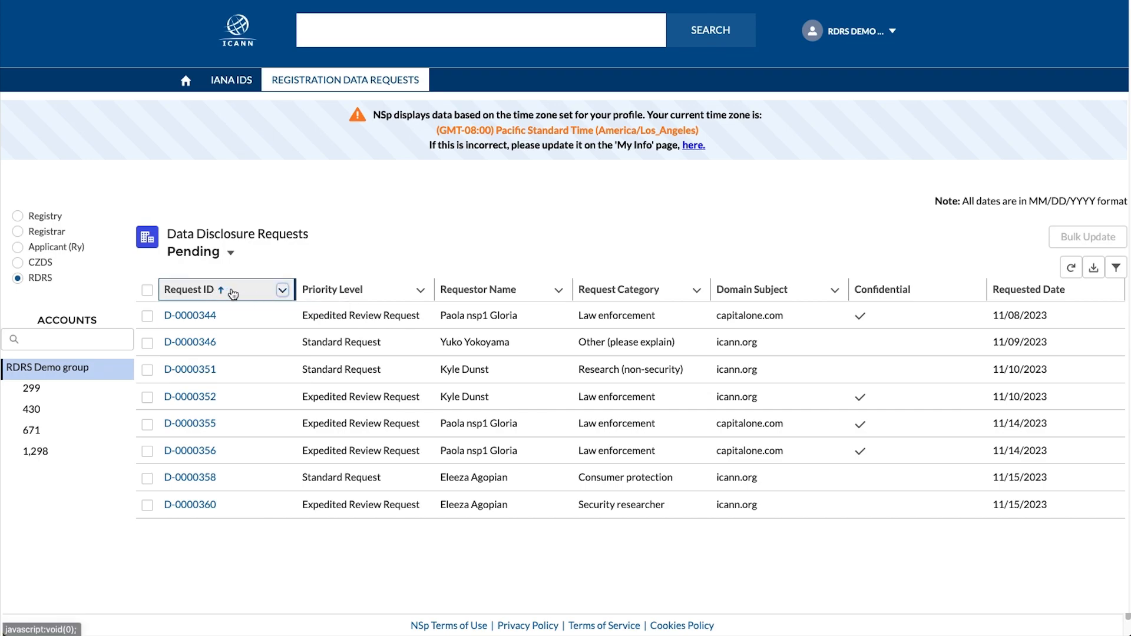
left_click(282, 291)
left_click(282, 291)
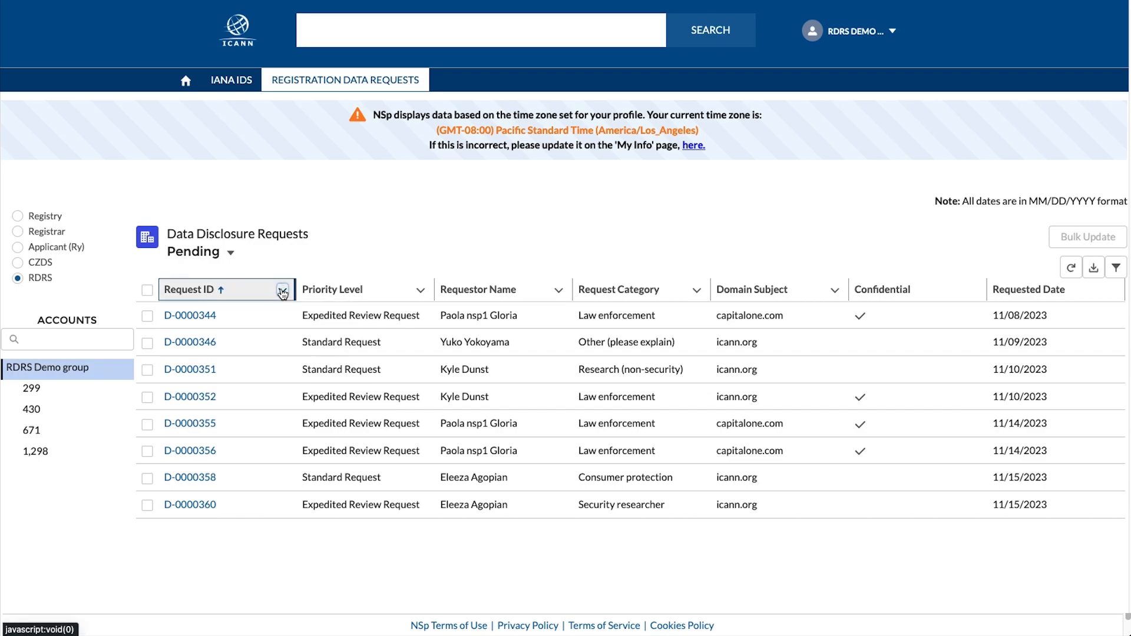
left_click(234, 292)
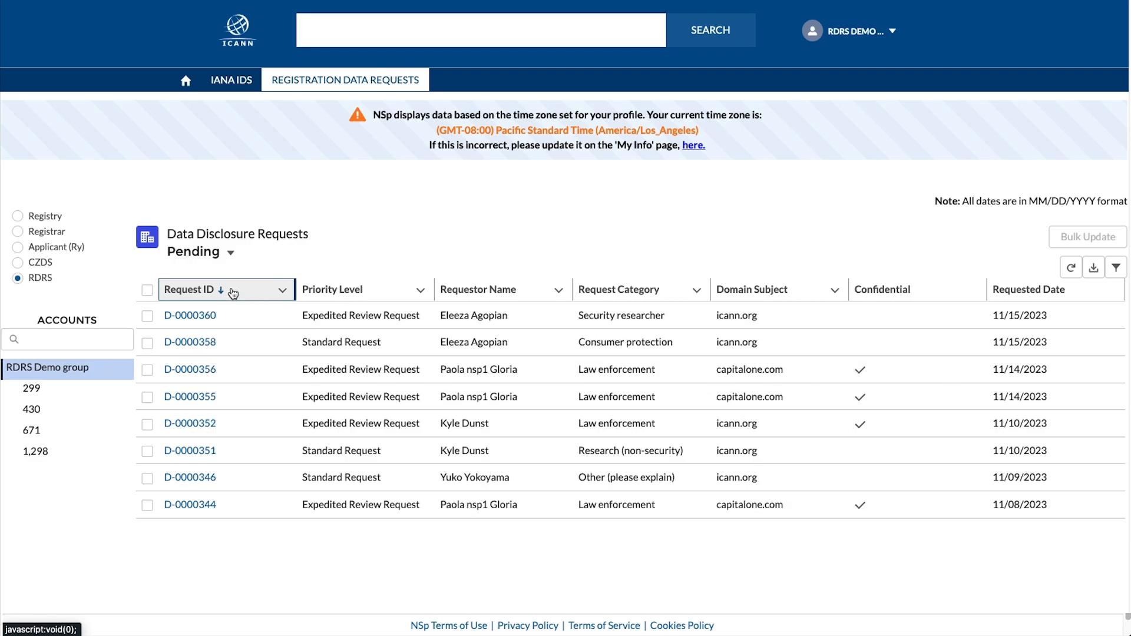
left_click(233, 293)
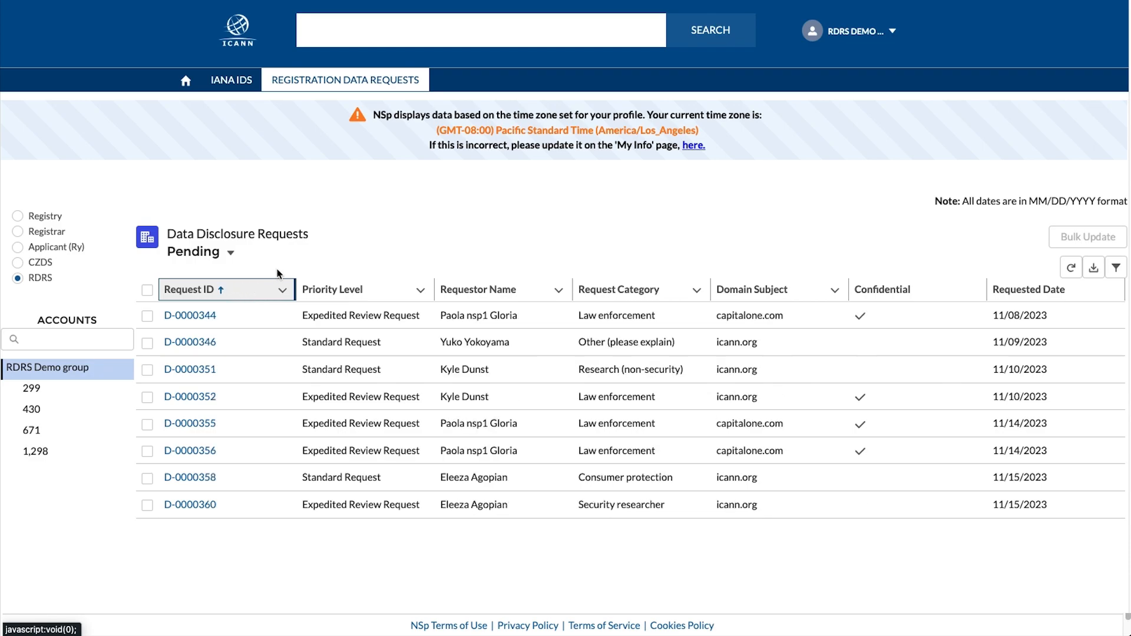
left_click(231, 254)
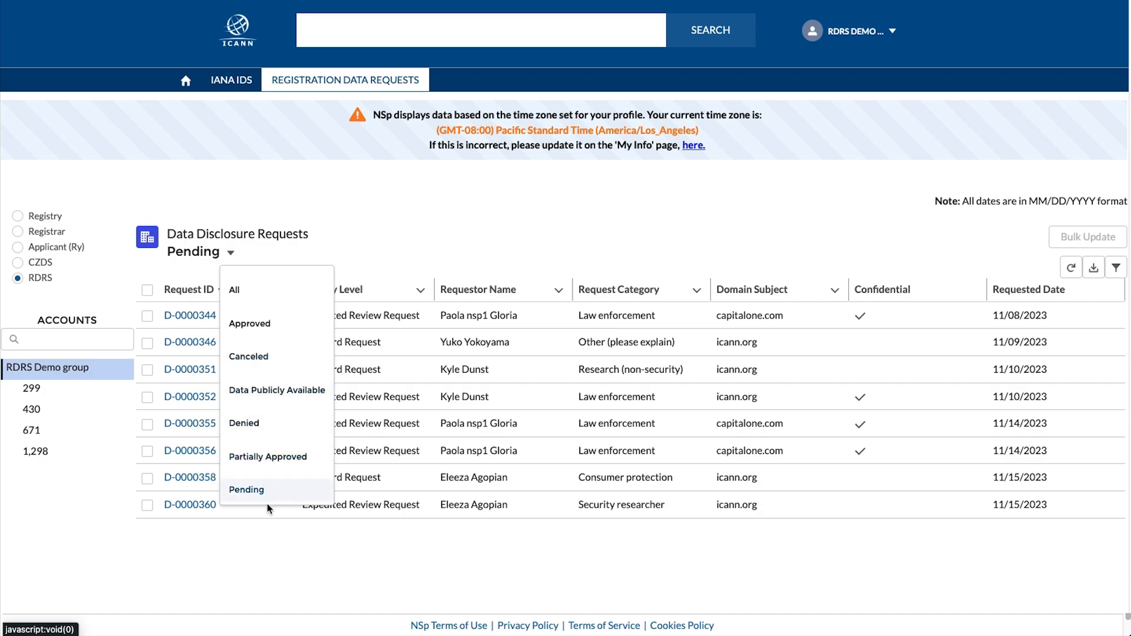
left_click(268, 527)
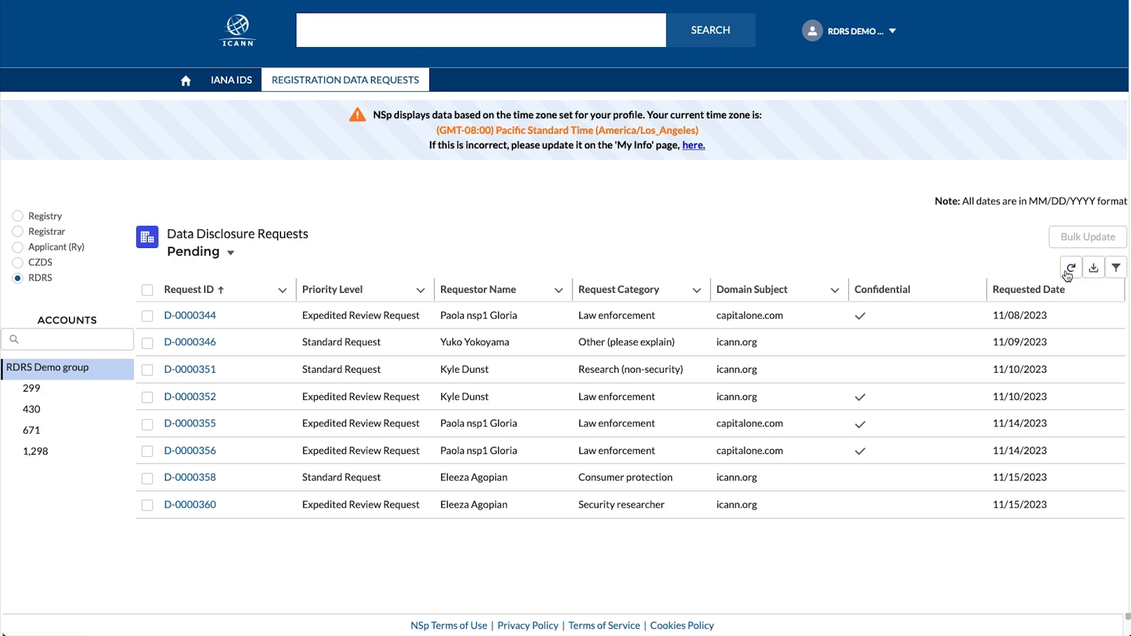
- Open request D-0000351 and toggle its Requestor Details section closed and open again
left_click(190, 370)
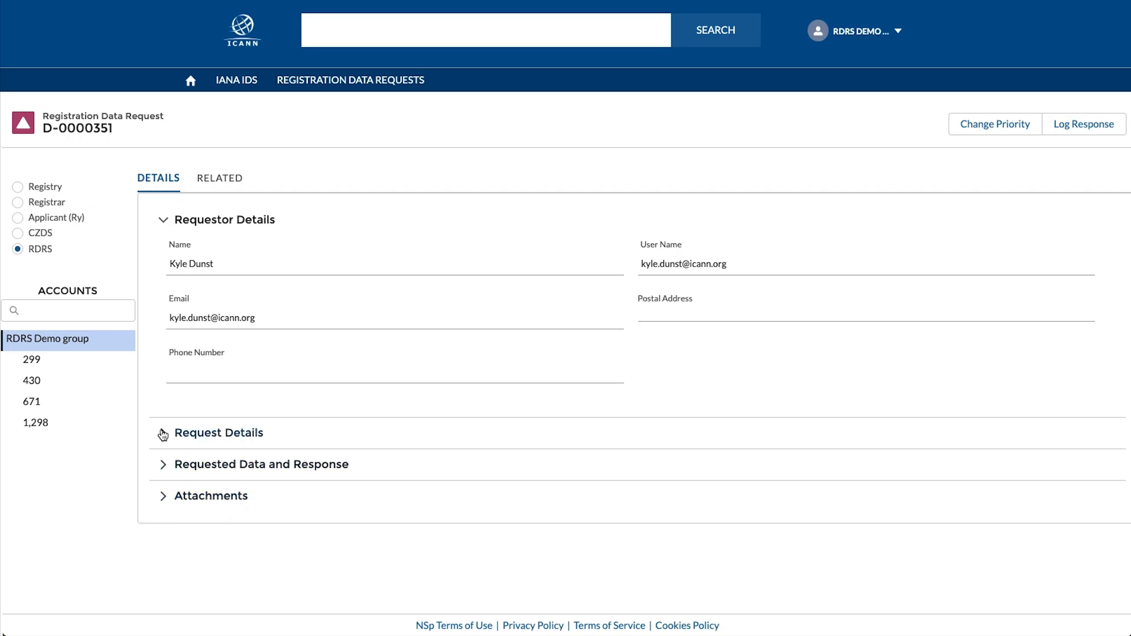
left_click(164, 220)
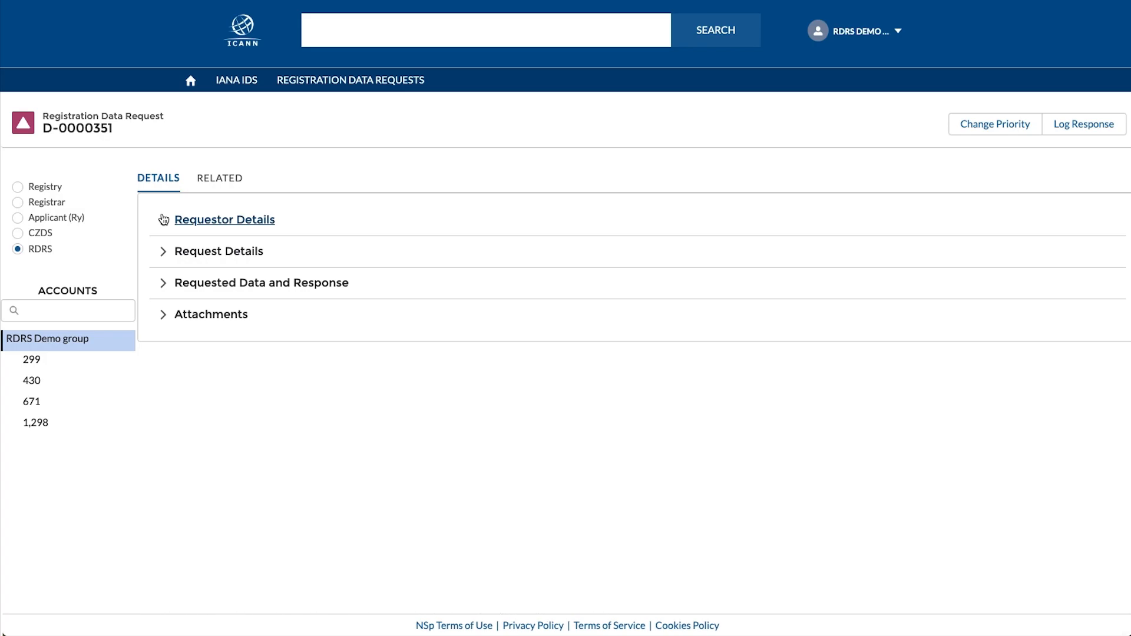
left_click(163, 219)
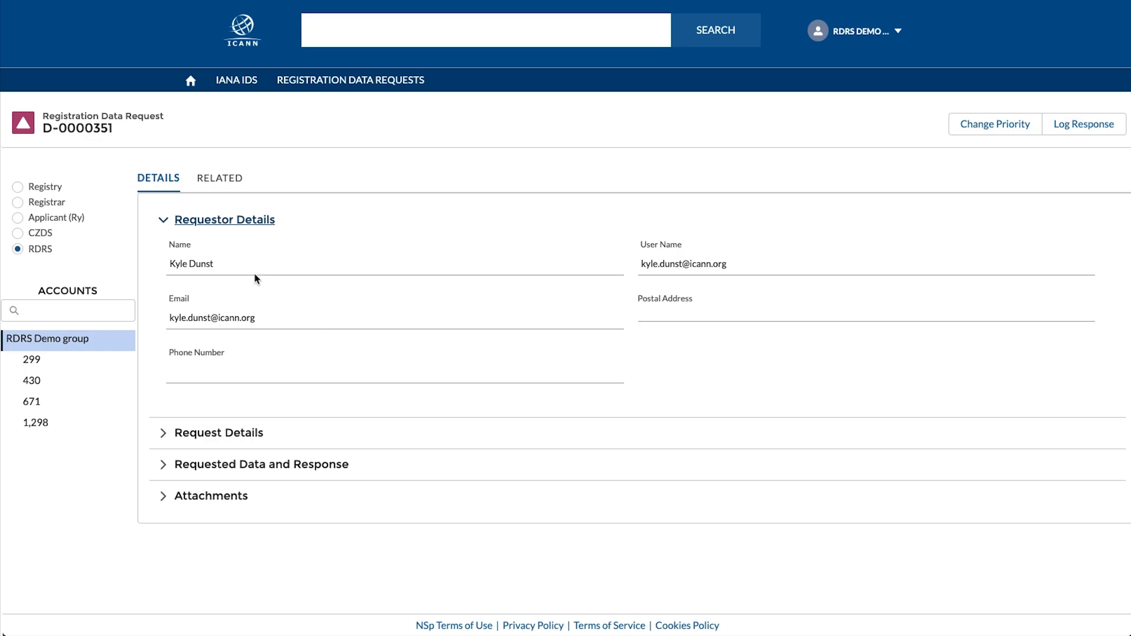
- Collapse Requestor Details, read through the expanded Request Details, then collapse it
left_click(165, 222)
left_click(164, 253)
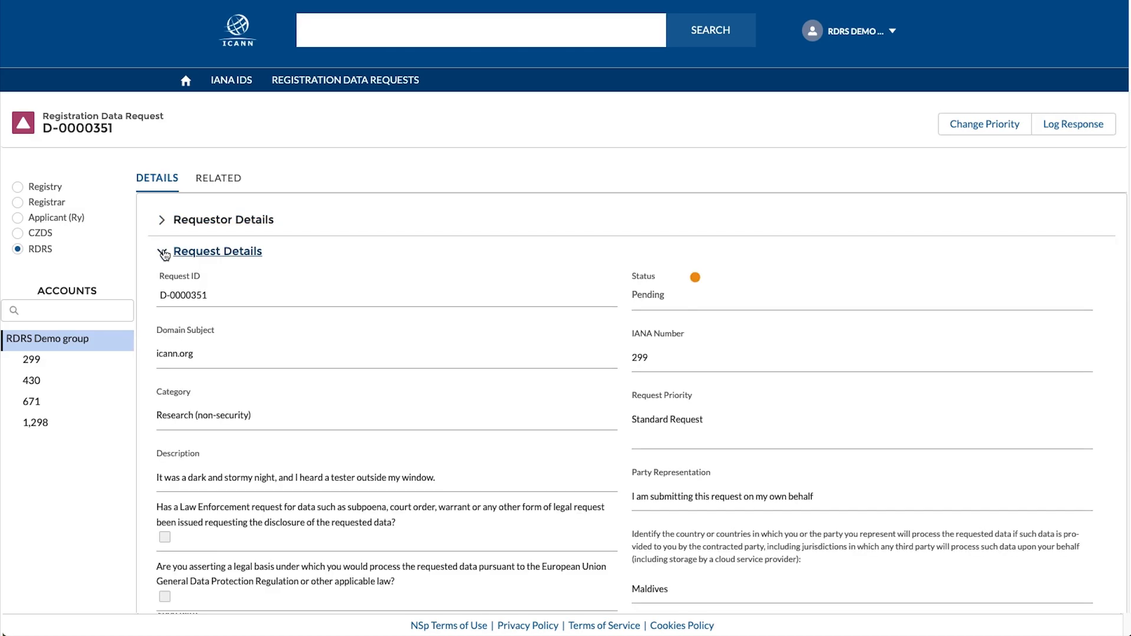
scroll(380, 462, "down", 1)
scroll(381, 448, "down", 3)
scroll(382, 446, "down", 3)
scroll(384, 441, "down", 5)
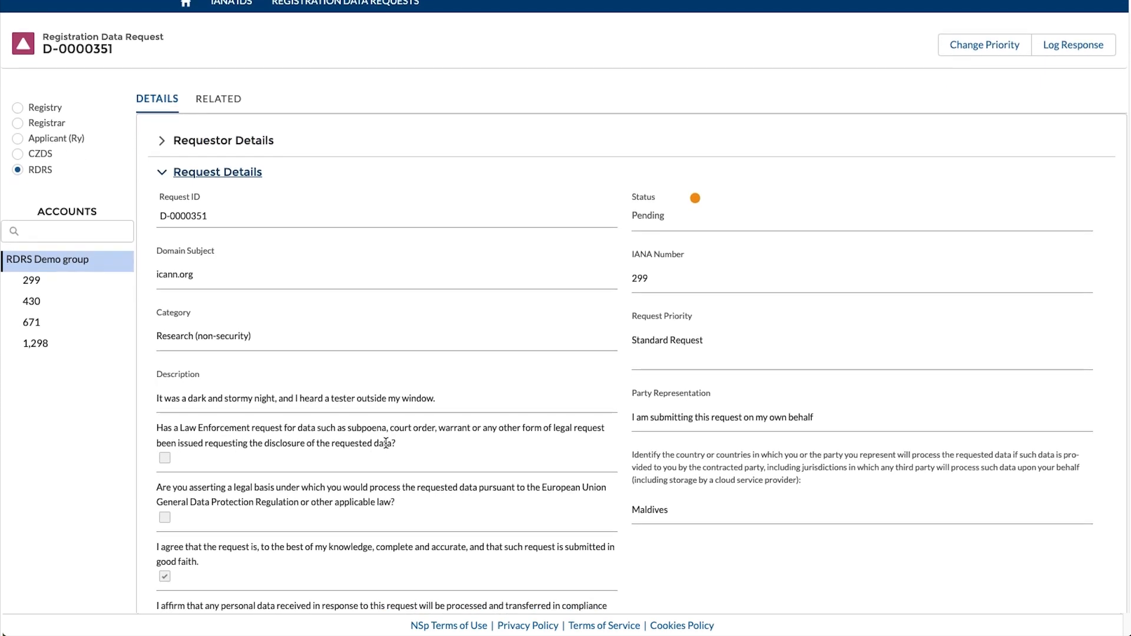
scroll(386, 443, "down", 10)
scroll(386, 443, "down", 7)
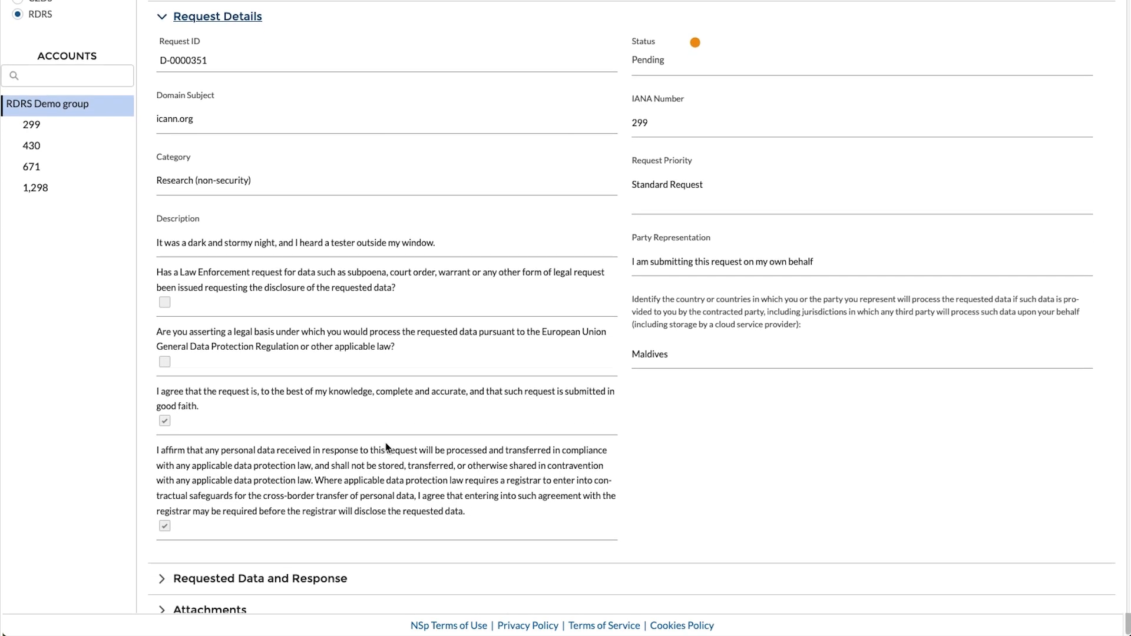
scroll(386, 444, "down", 6)
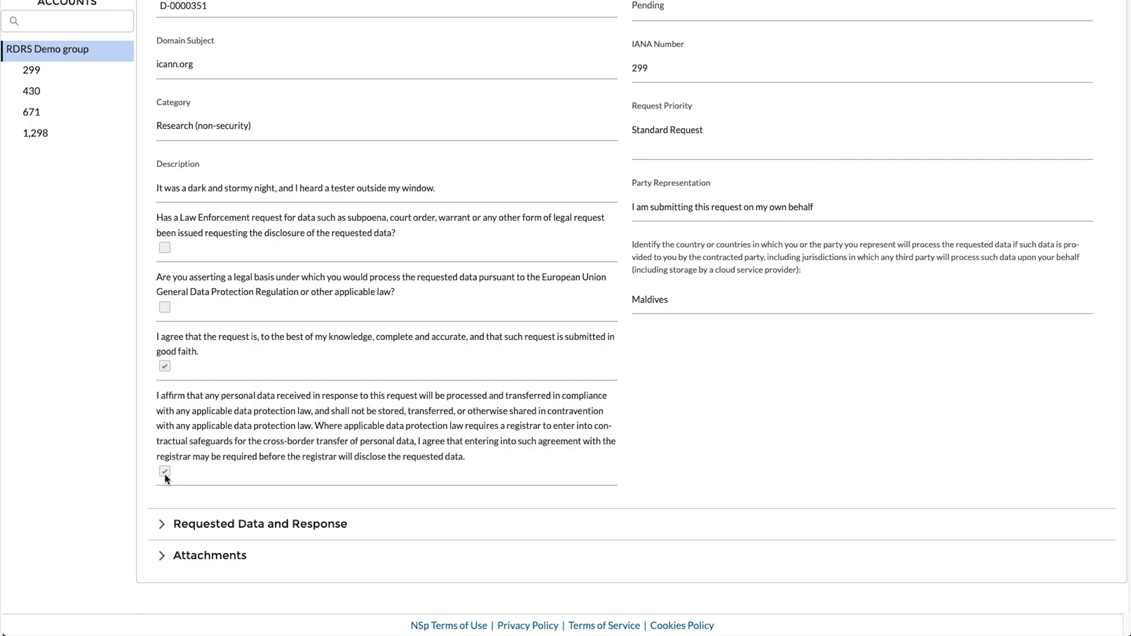
scroll(165, 478, "up", 2)
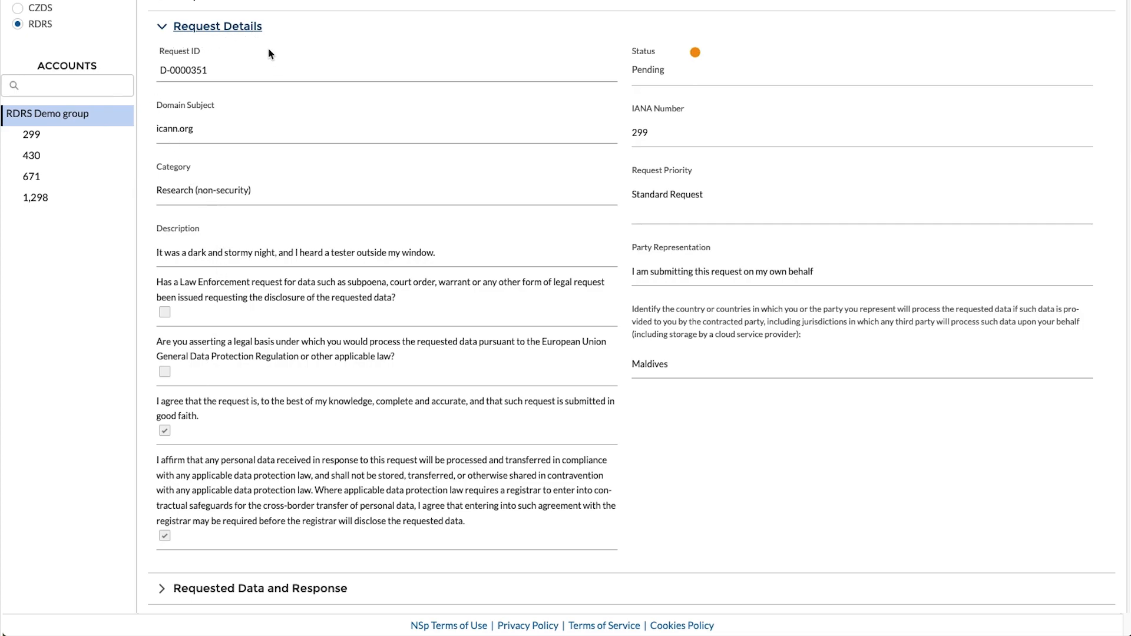
left_click(166, 33)
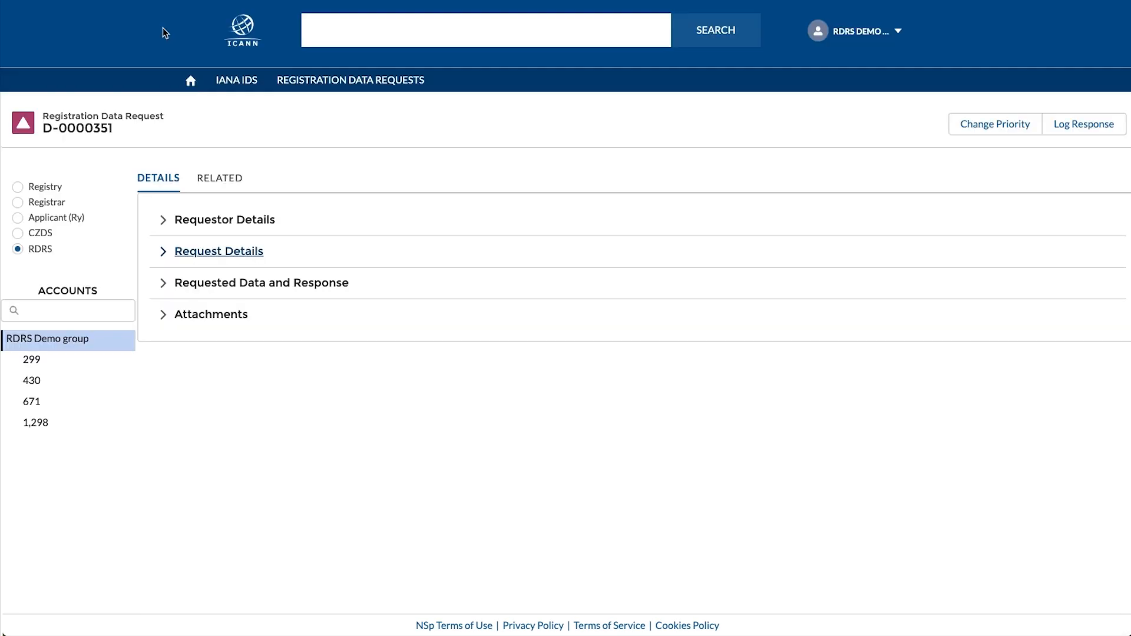
- View Requested Data and Response, then the Attachments with certified-awesome_PDF.pdf, collapsing each afterward
left_click(159, 284)
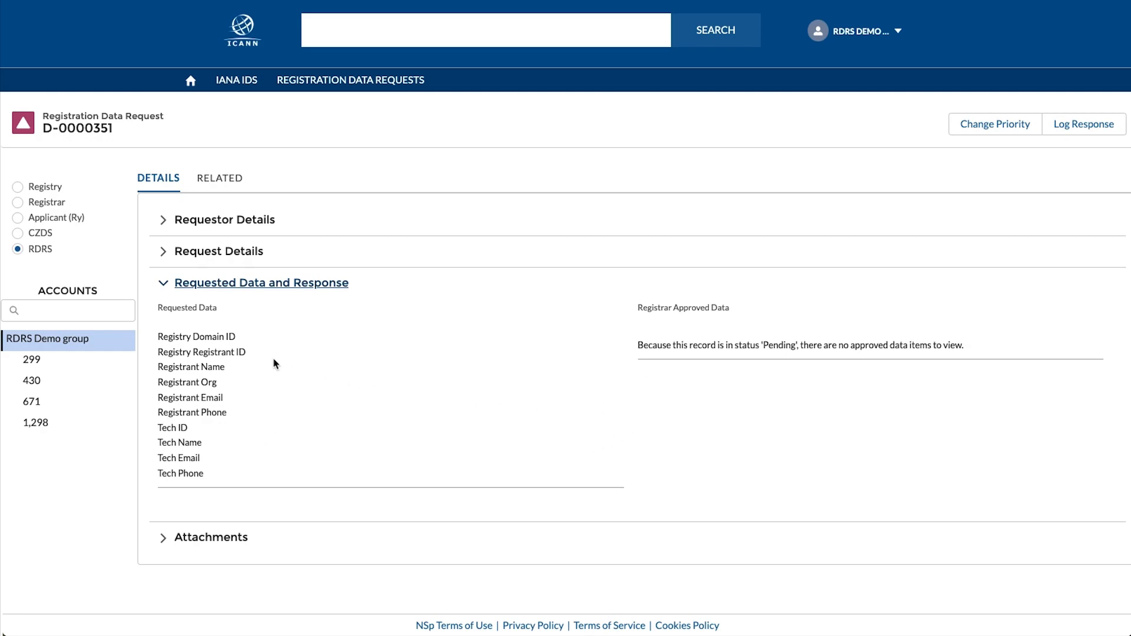
left_click(164, 286)
left_click(163, 313)
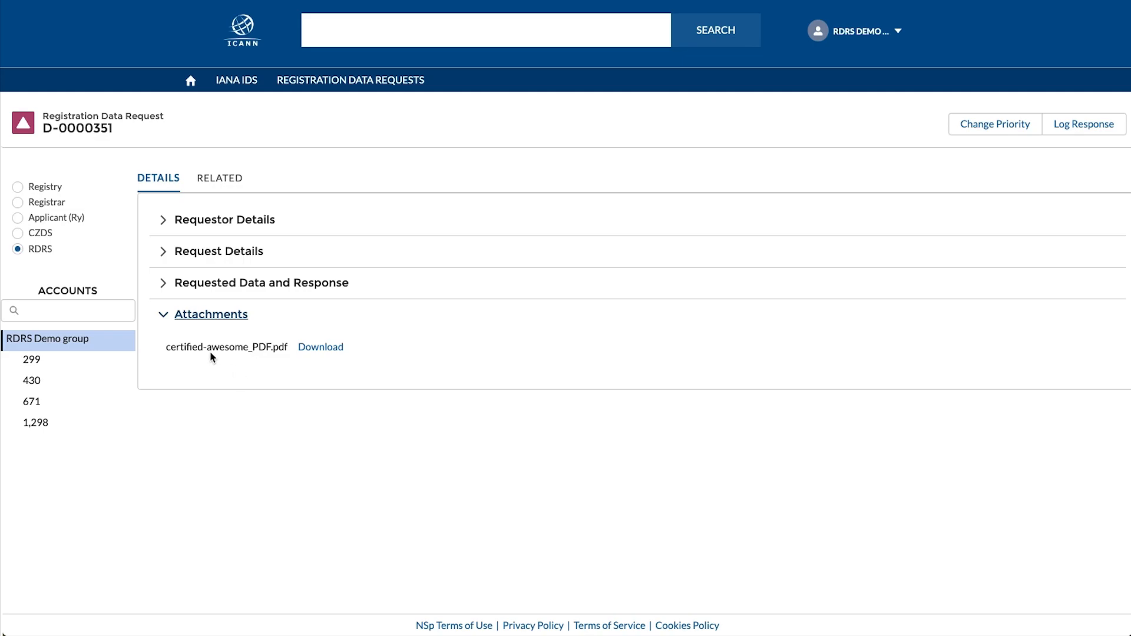
left_click(164, 316)
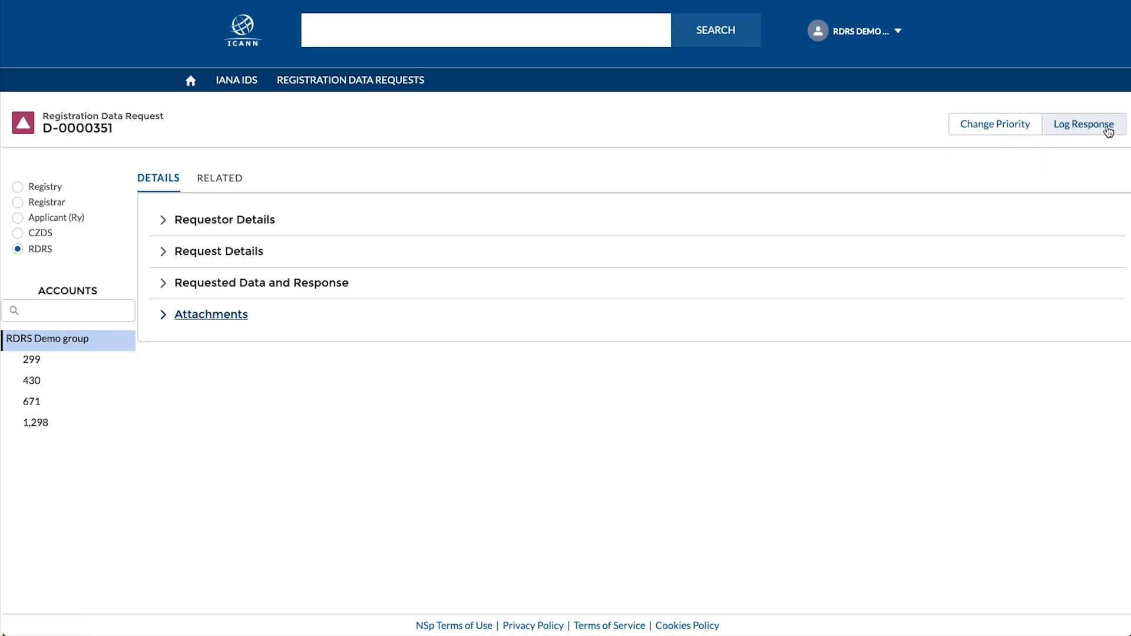
left_click(993, 129)
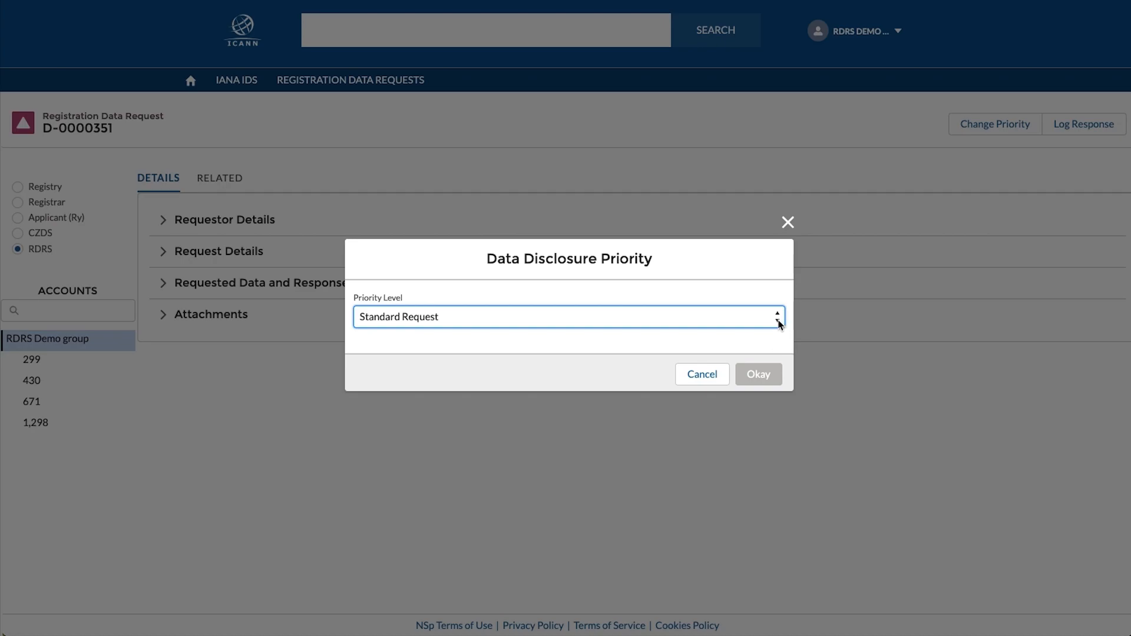
left_click(750, 324)
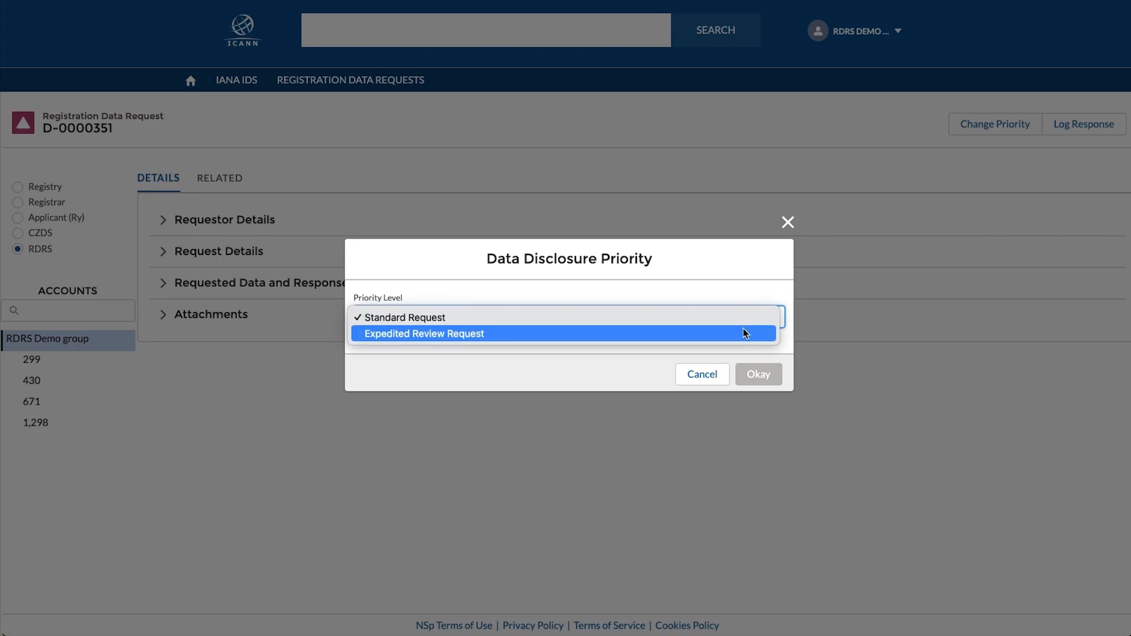
left_click(743, 333)
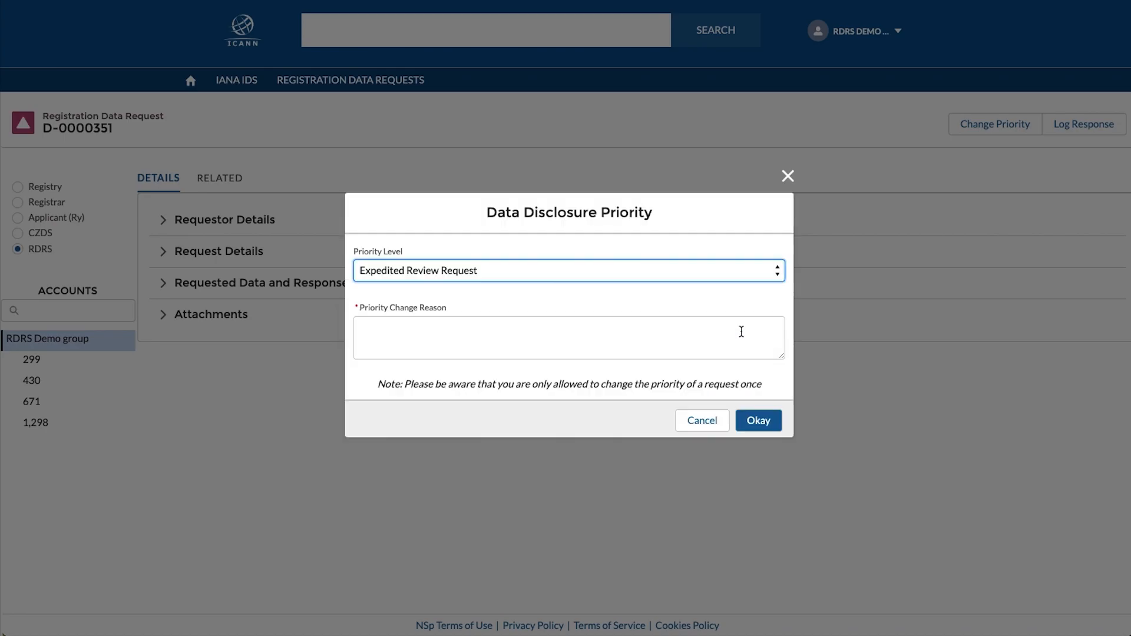
left_click(419, 330)
type("testing")
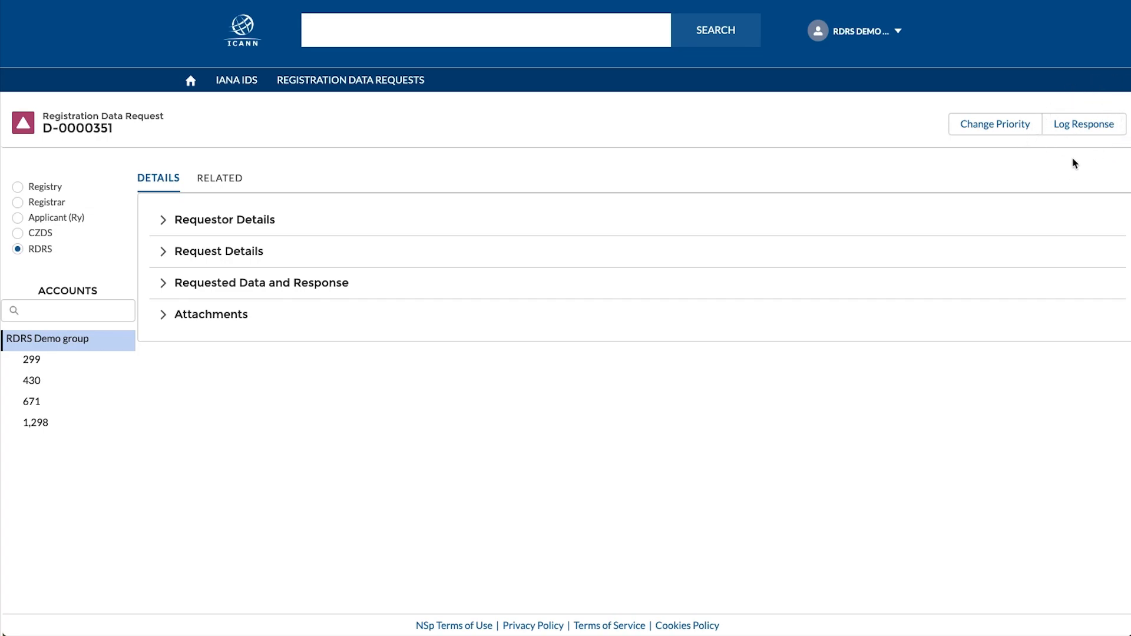
- Recheck D-0000351's Request Details, then start logging a Data Disclosure Response
left_click(164, 252)
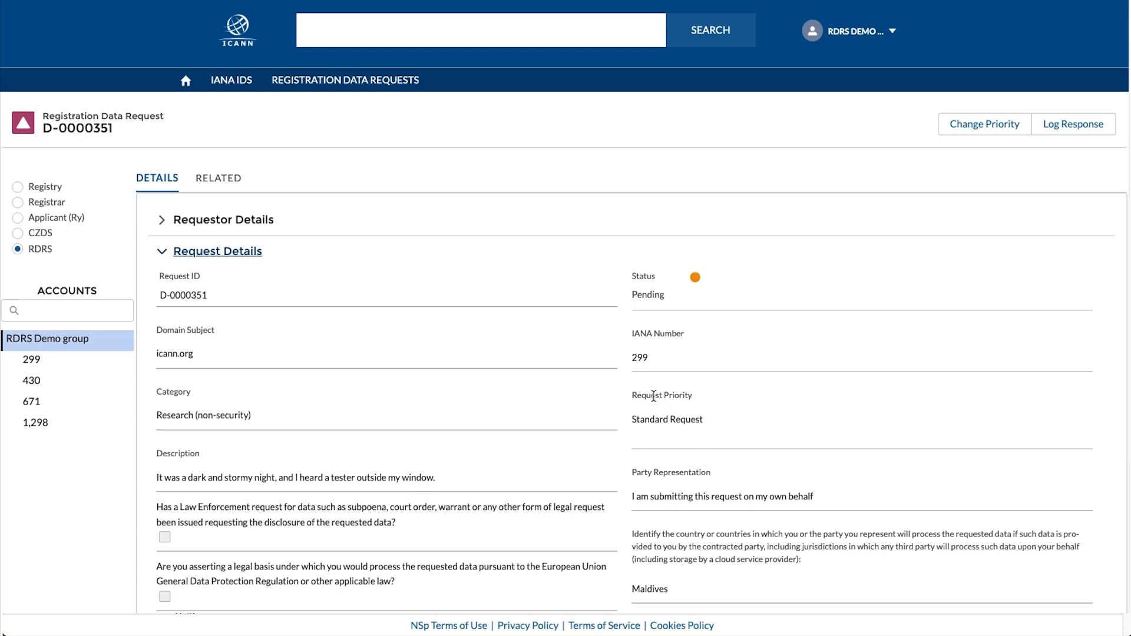
left_click(163, 253)
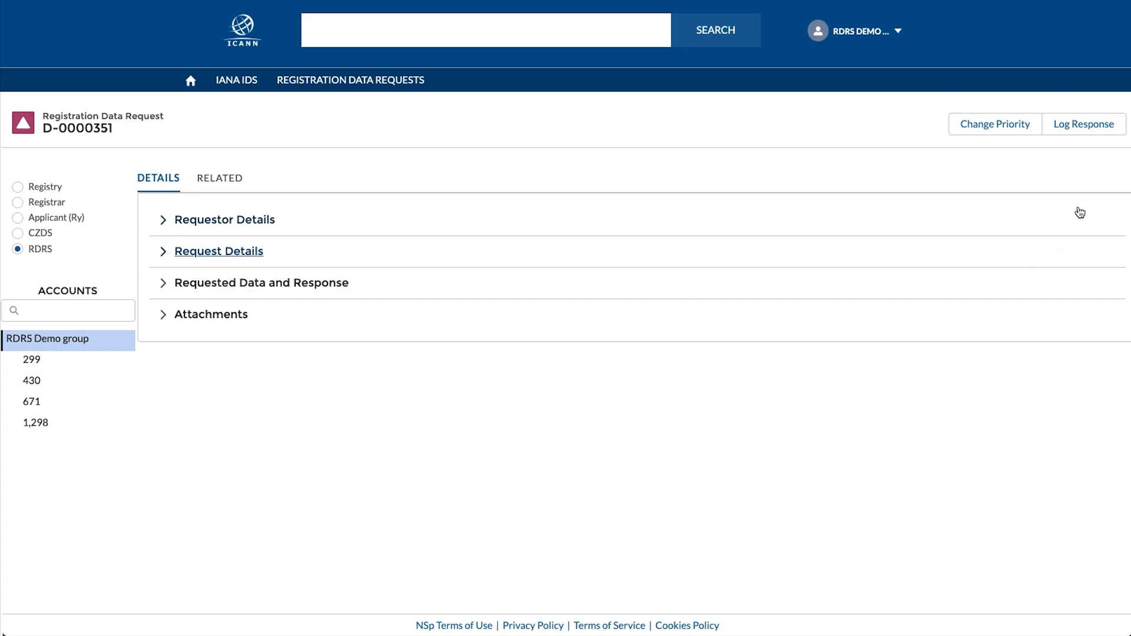
left_click(1087, 127)
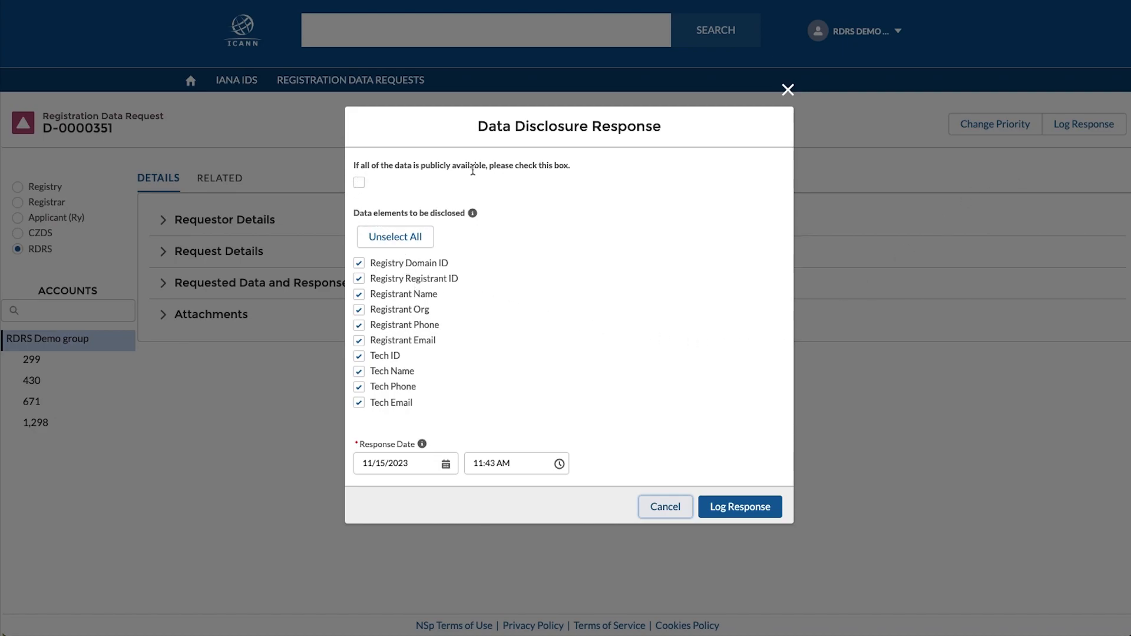
left_click(359, 182)
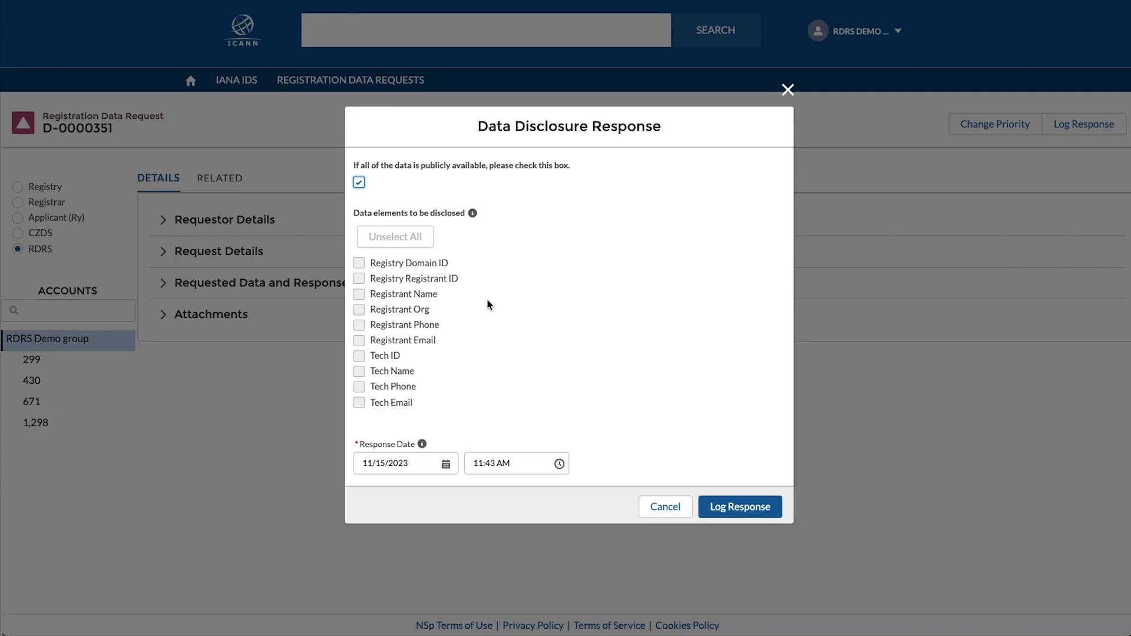
left_click(359, 182)
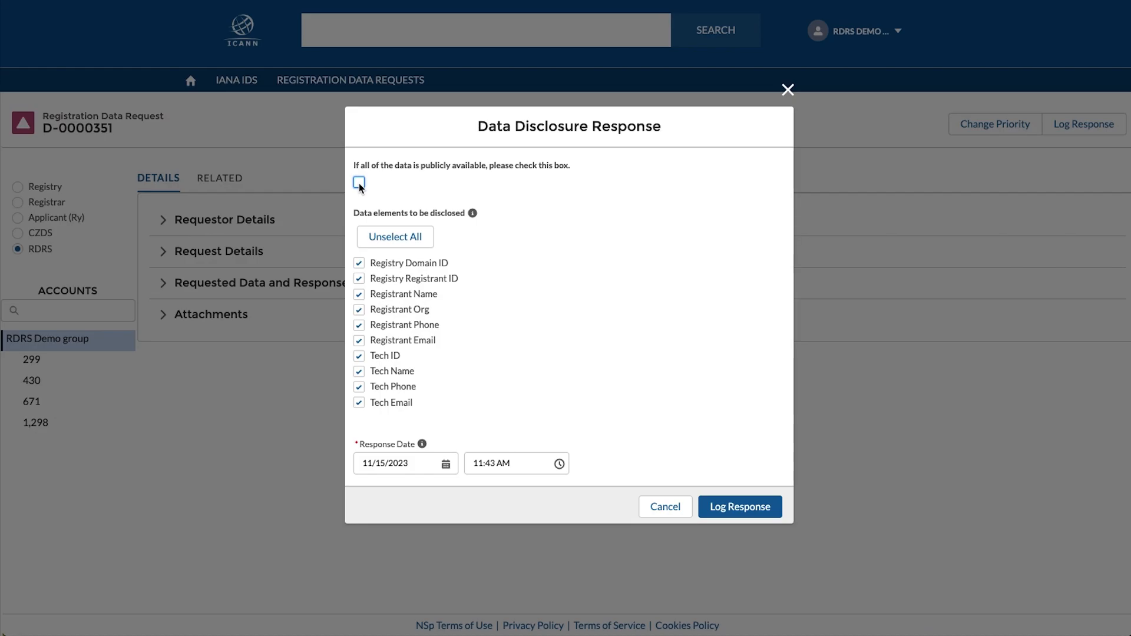
- Untick Registry Domain ID among the data elements to disclose
left_click(360, 263)
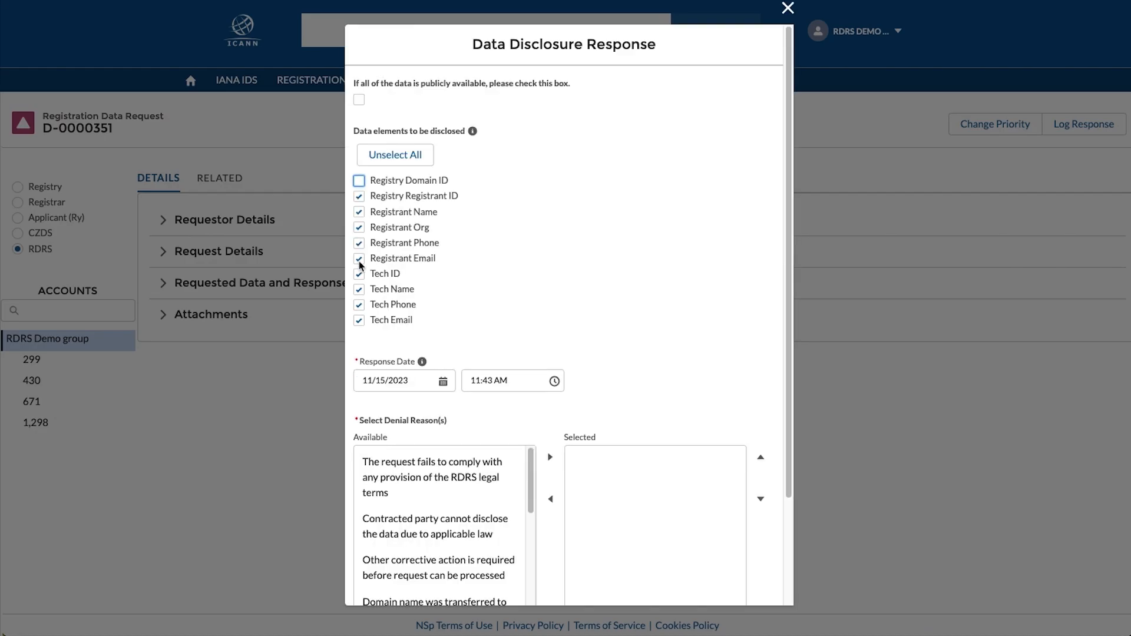
left_click(361, 276)
scroll(436, 488, "down", 1)
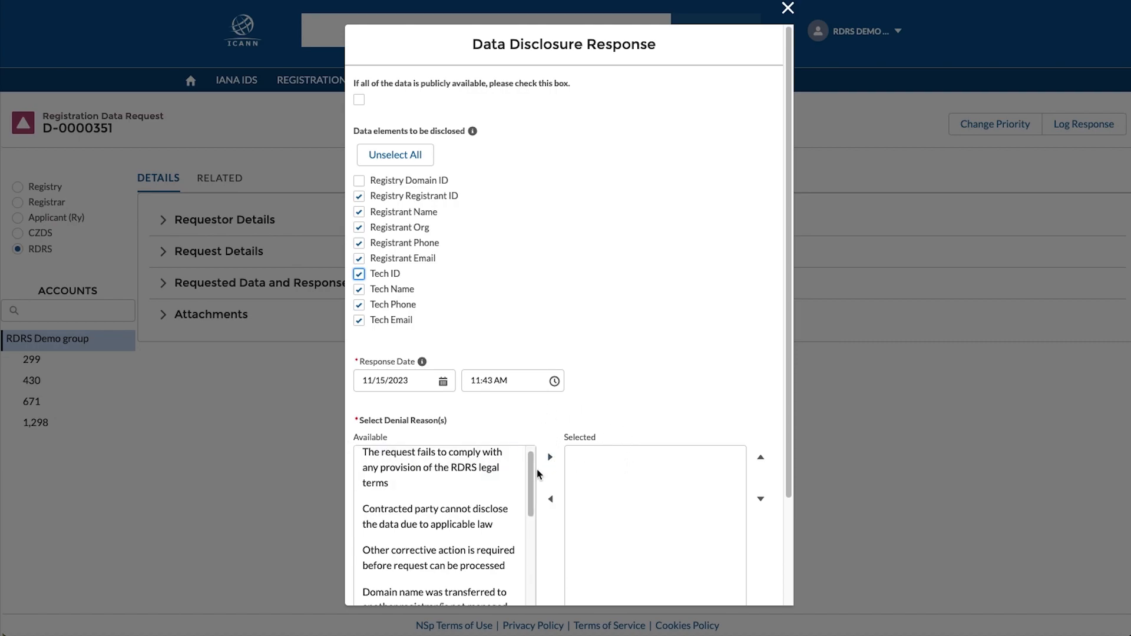
left_click_drag(531, 473, 531, 488)
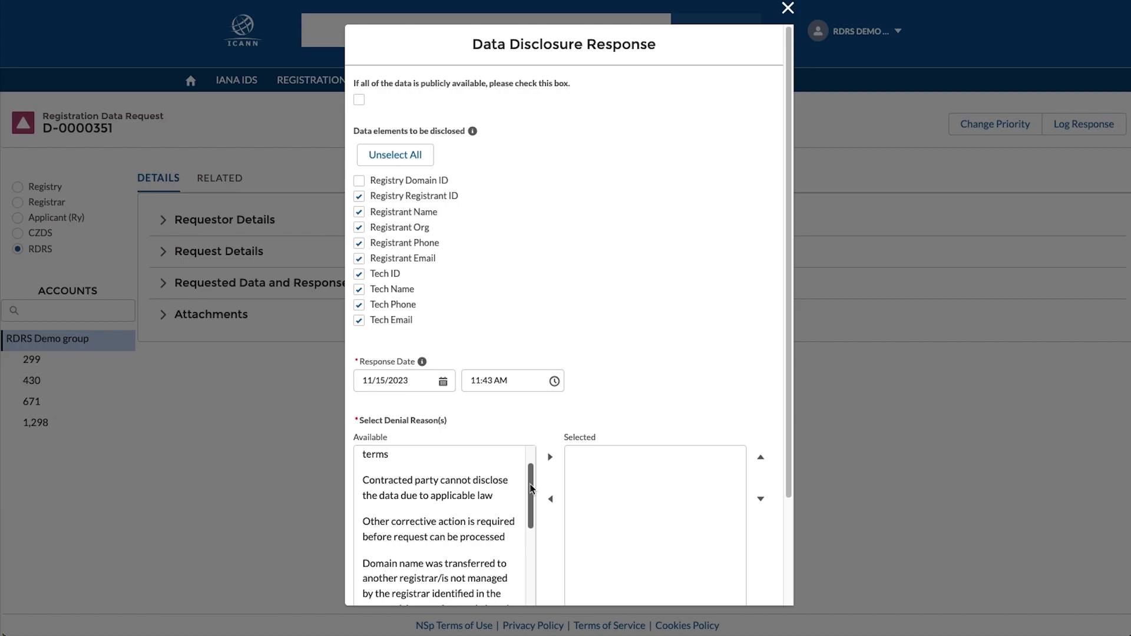
- Move the incomplete-request and publicly-available-in-RDDS denial reasons into Selected
left_click(499, 484)
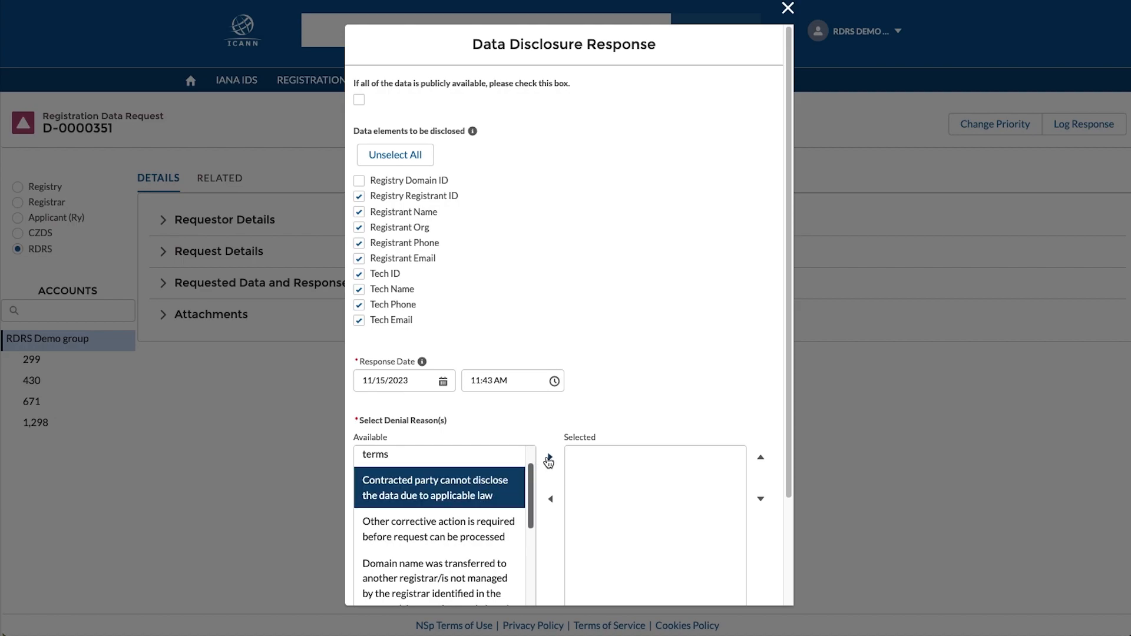
scroll(484, 533, "down", 2)
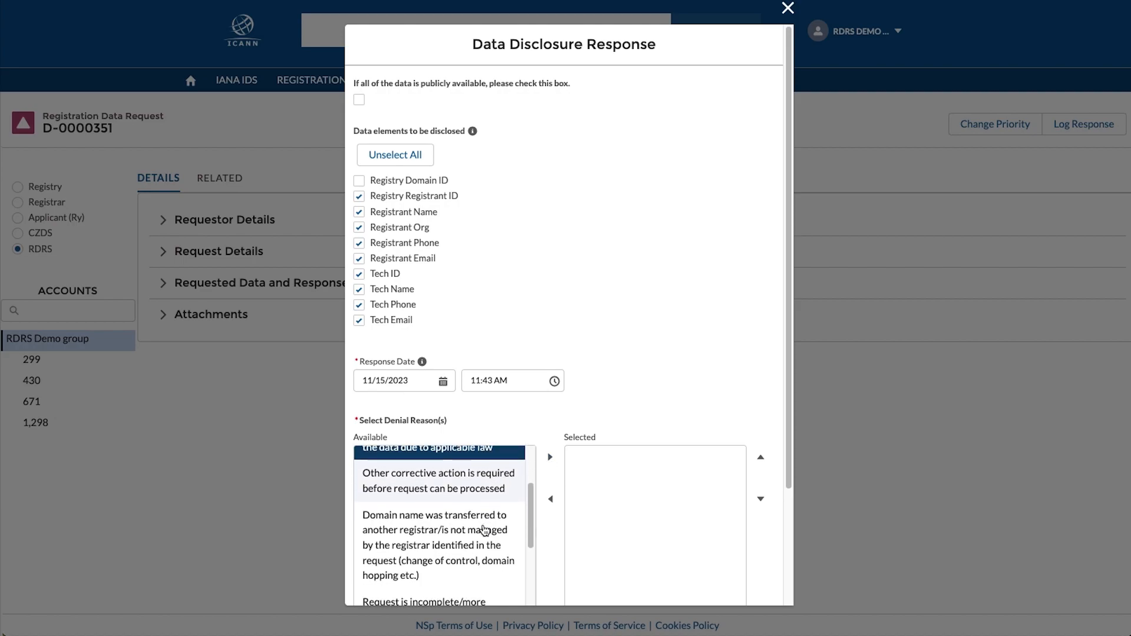
left_click(483, 530)
scroll(484, 529, "down", 1)
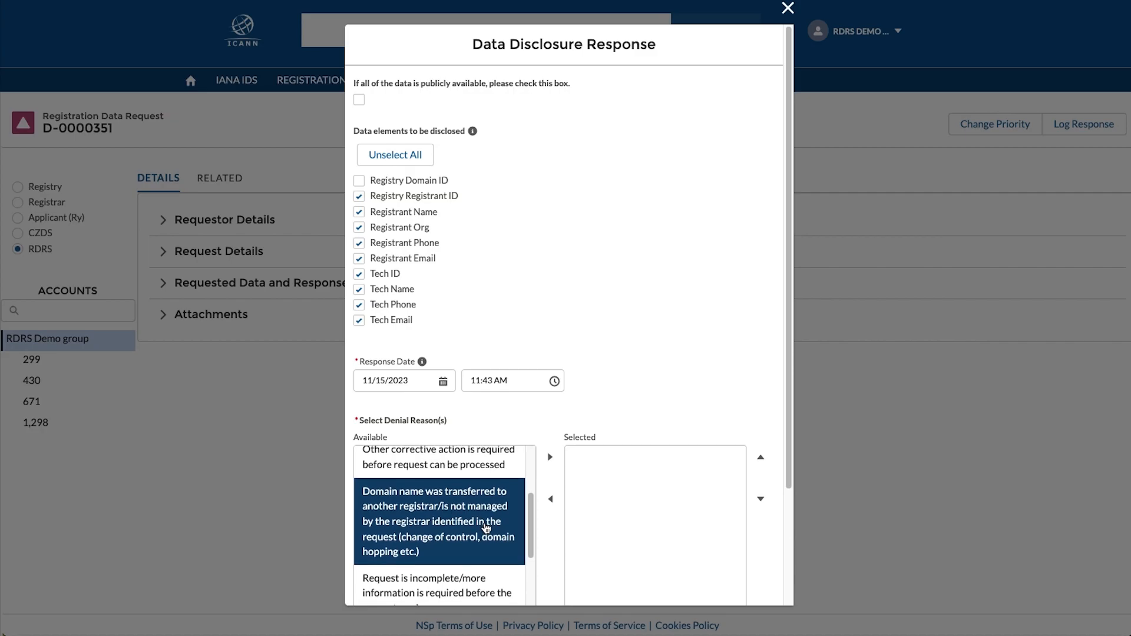
scroll(486, 527, "down", 2)
left_click(486, 539)
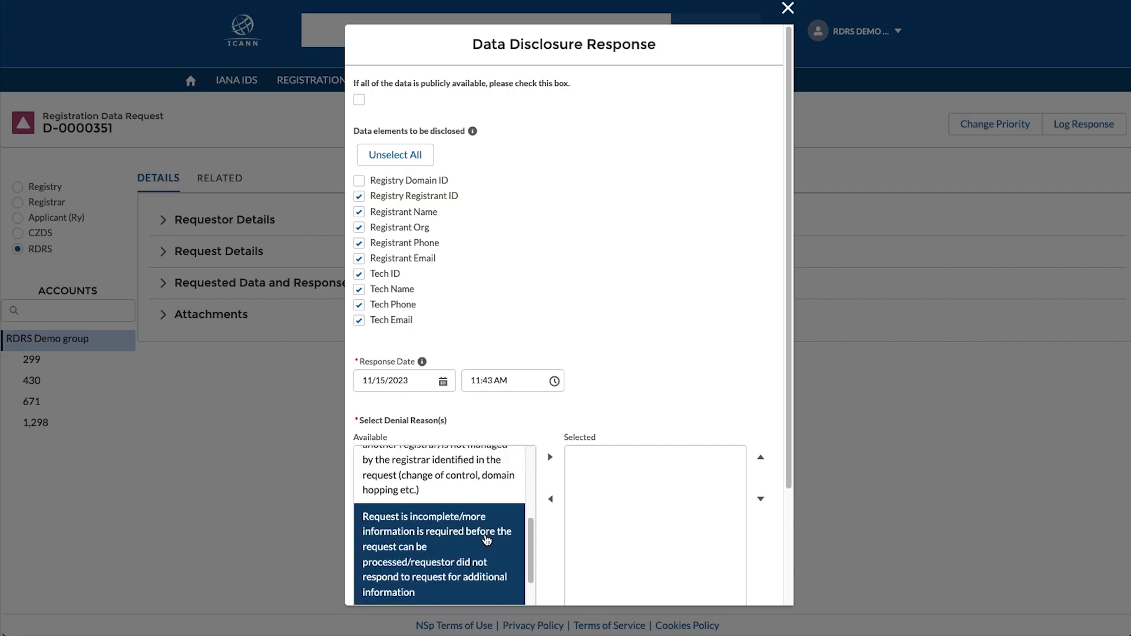
left_click(550, 457)
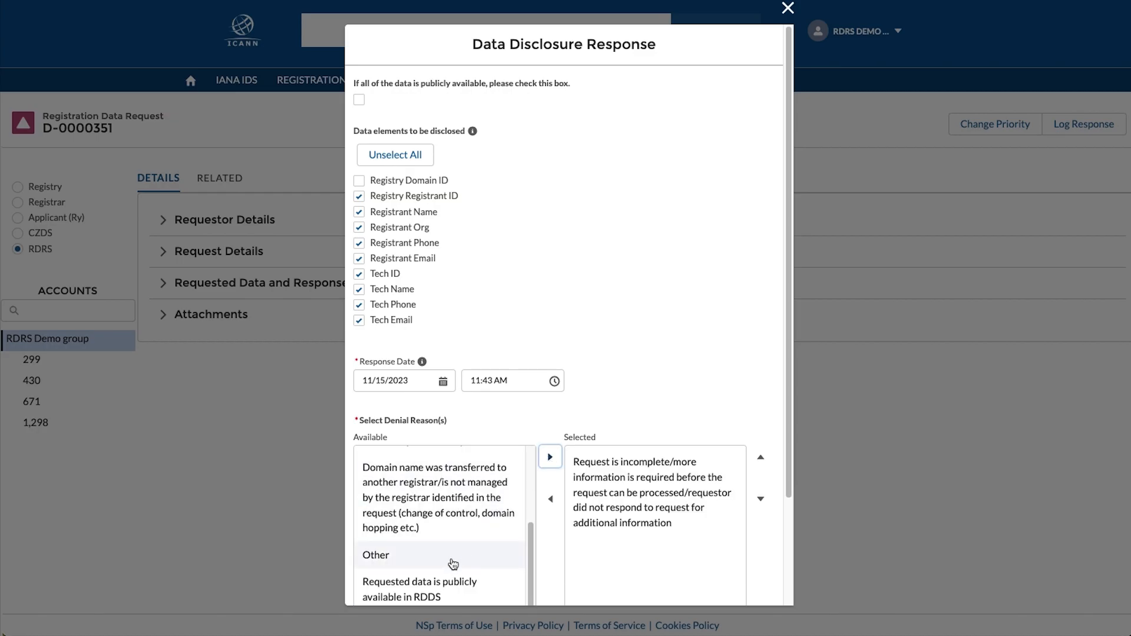
left_click(447, 582)
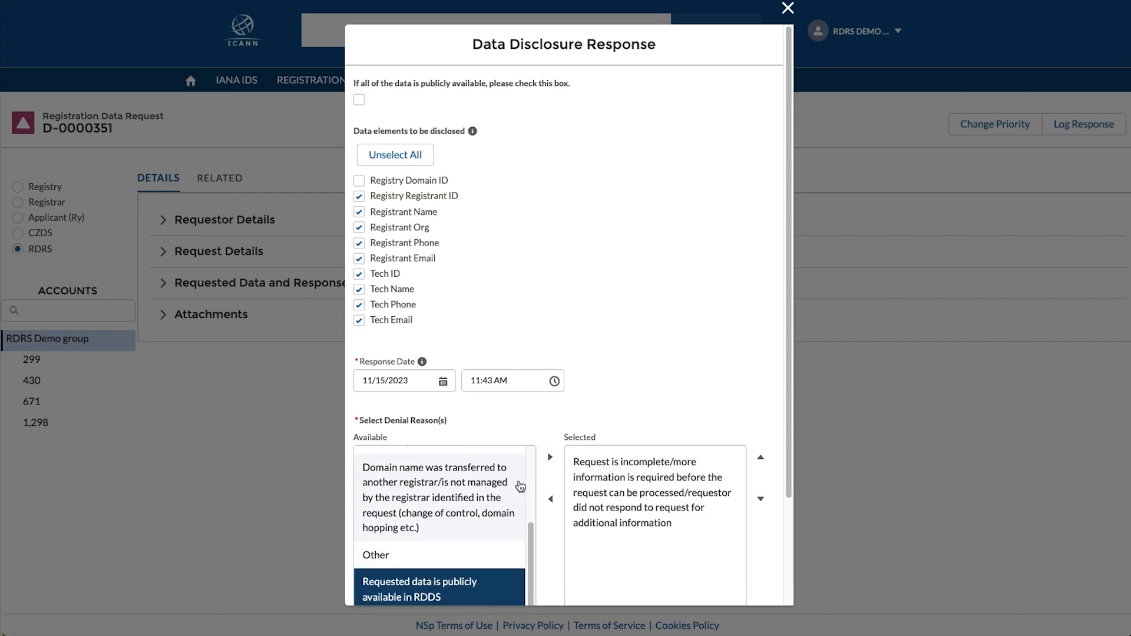
left_click(549, 459)
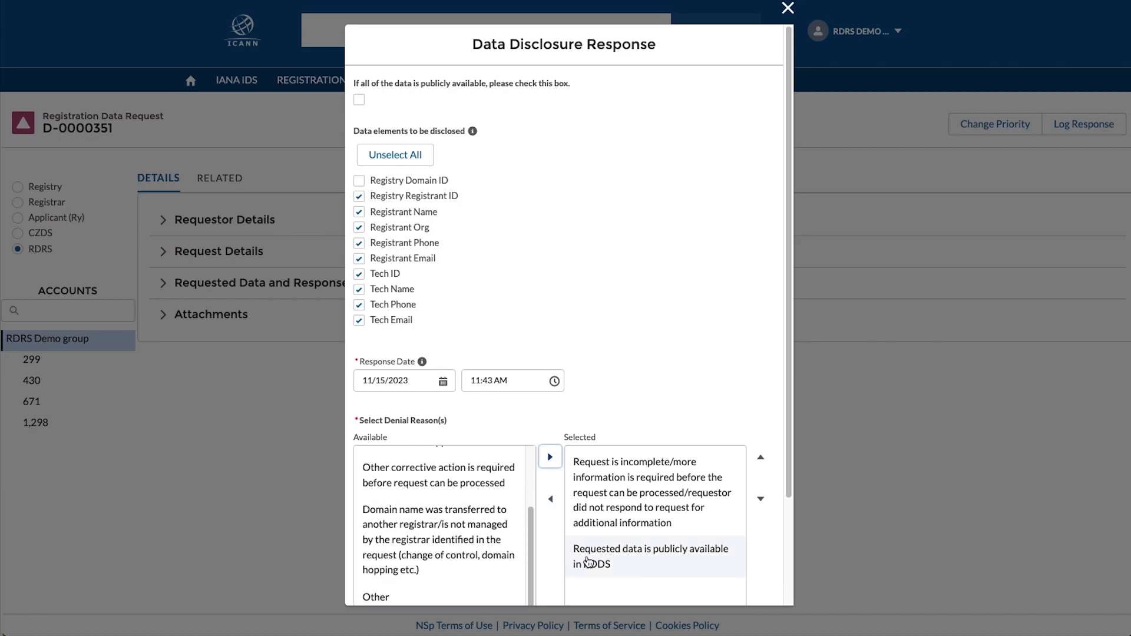
scroll(586, 560, "down", 1)
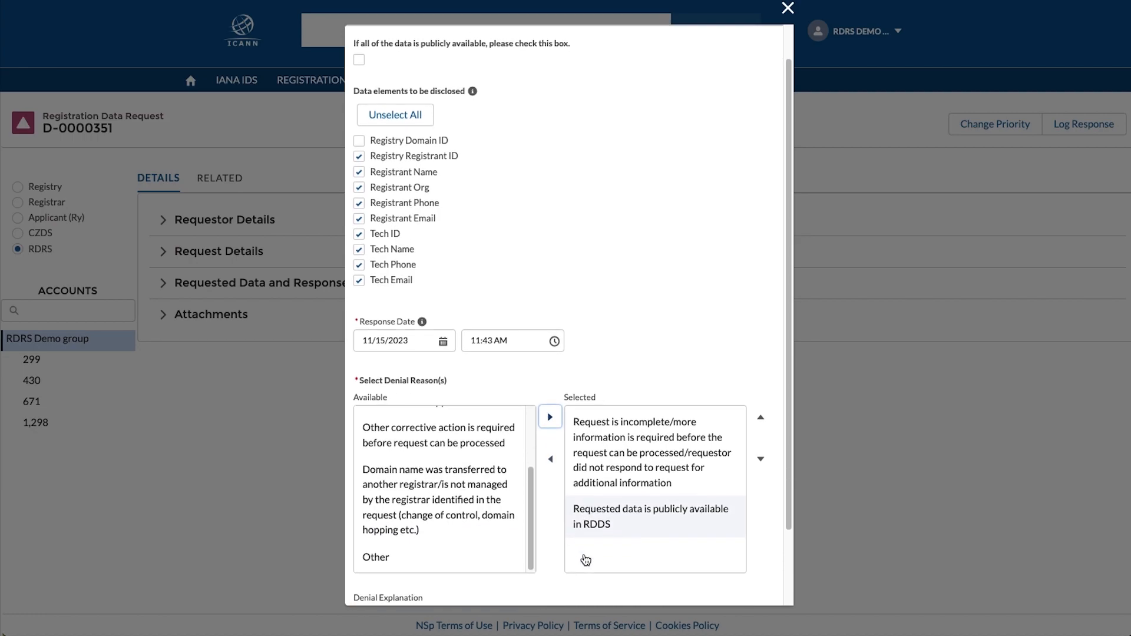
scroll(583, 557, "down", 1)
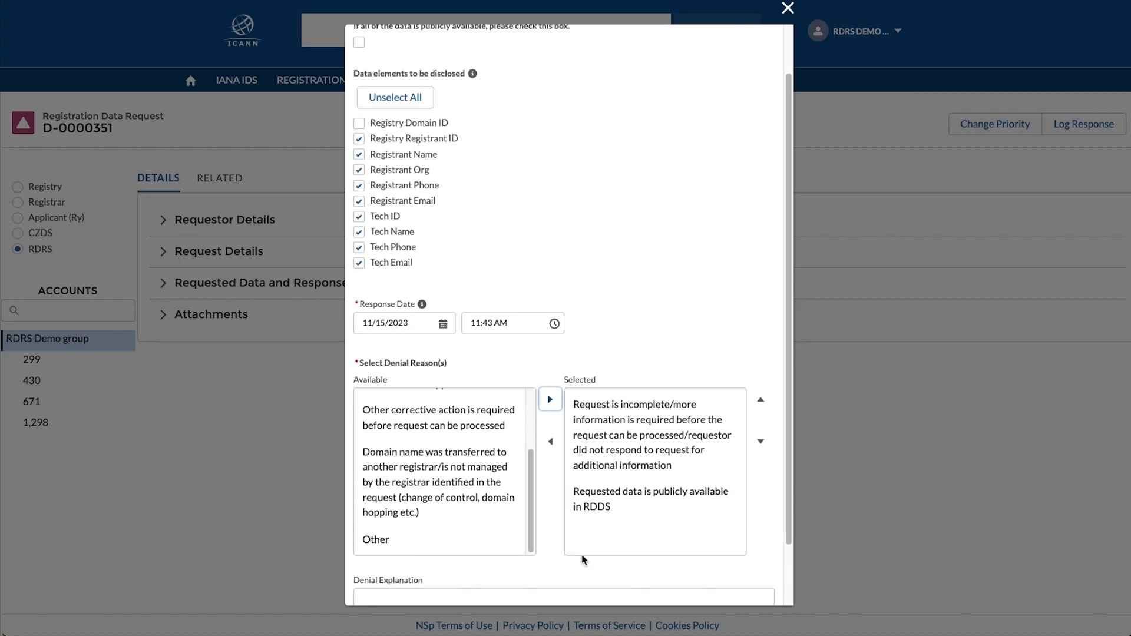
left_click(585, 508)
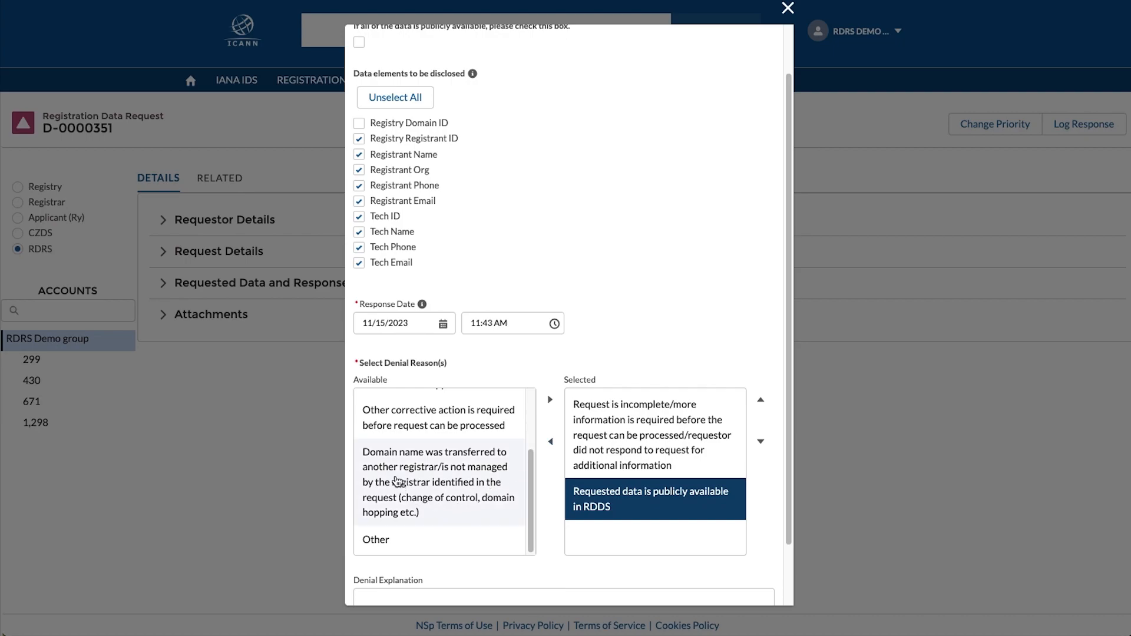
- Remove incomplete-request, RDDS and Other corrective action reasons, adding 'Other' as the sole reason
left_click(401, 425)
left_click(551, 400)
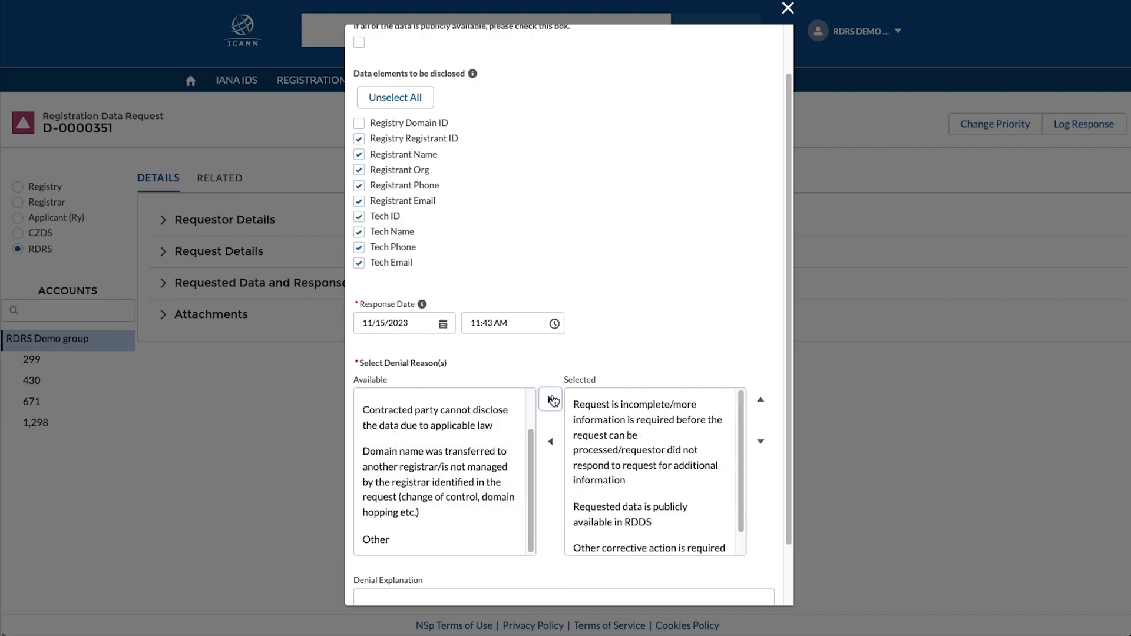
left_click(571, 443)
left_click(550, 442)
left_click(575, 420)
left_click(550, 442)
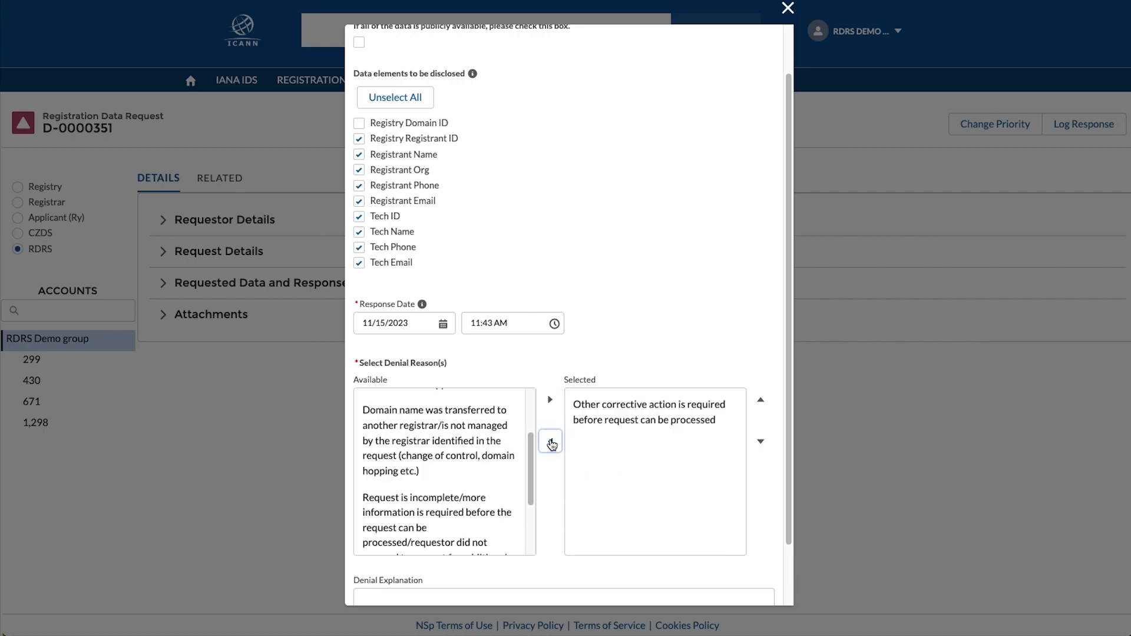
scroll(467, 507, "down", 3)
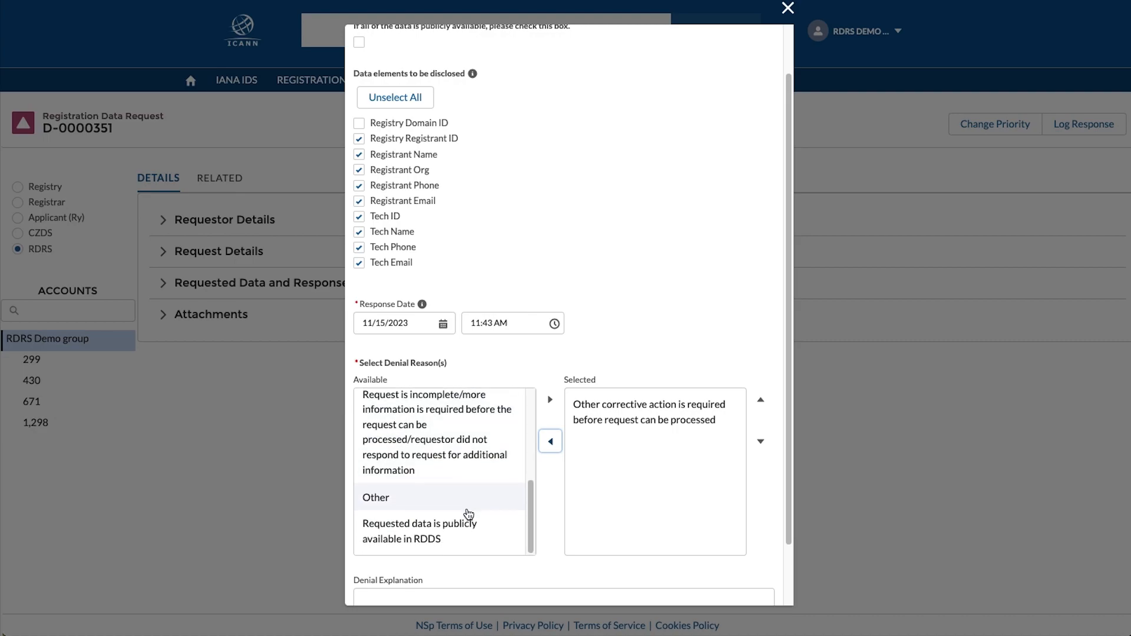
left_click(470, 508)
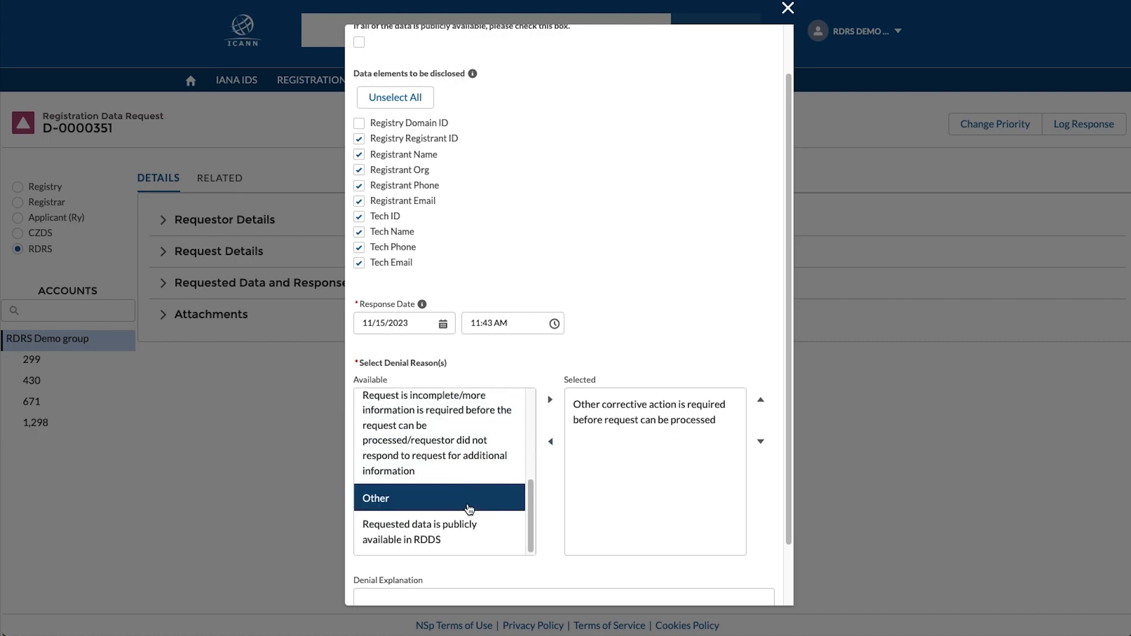
left_click(550, 400)
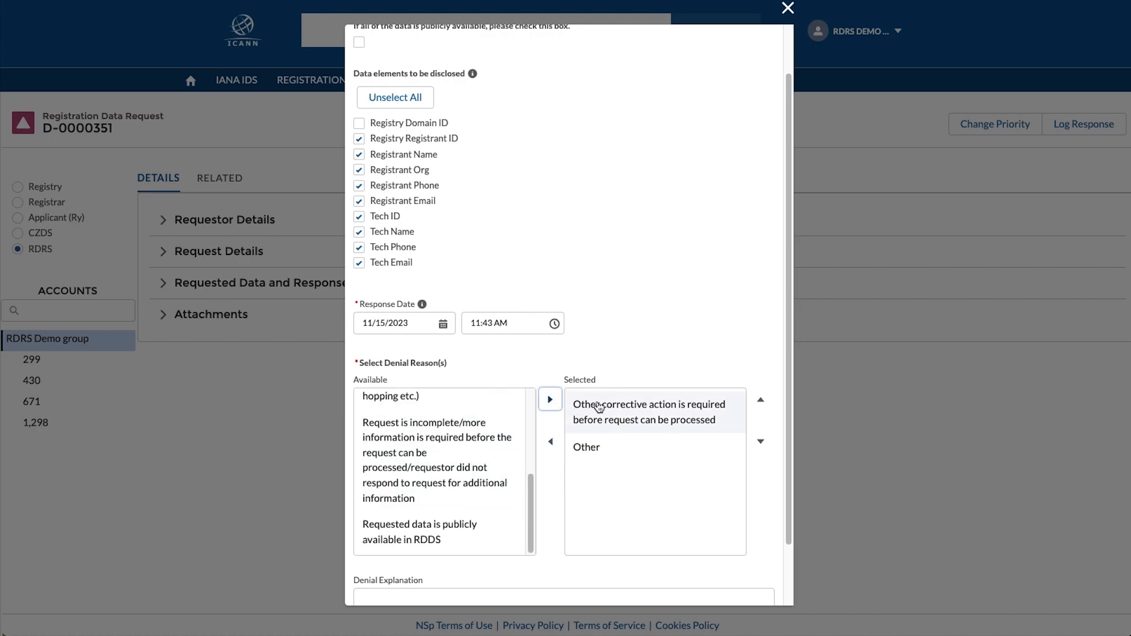
left_click(599, 406)
left_click(551, 441)
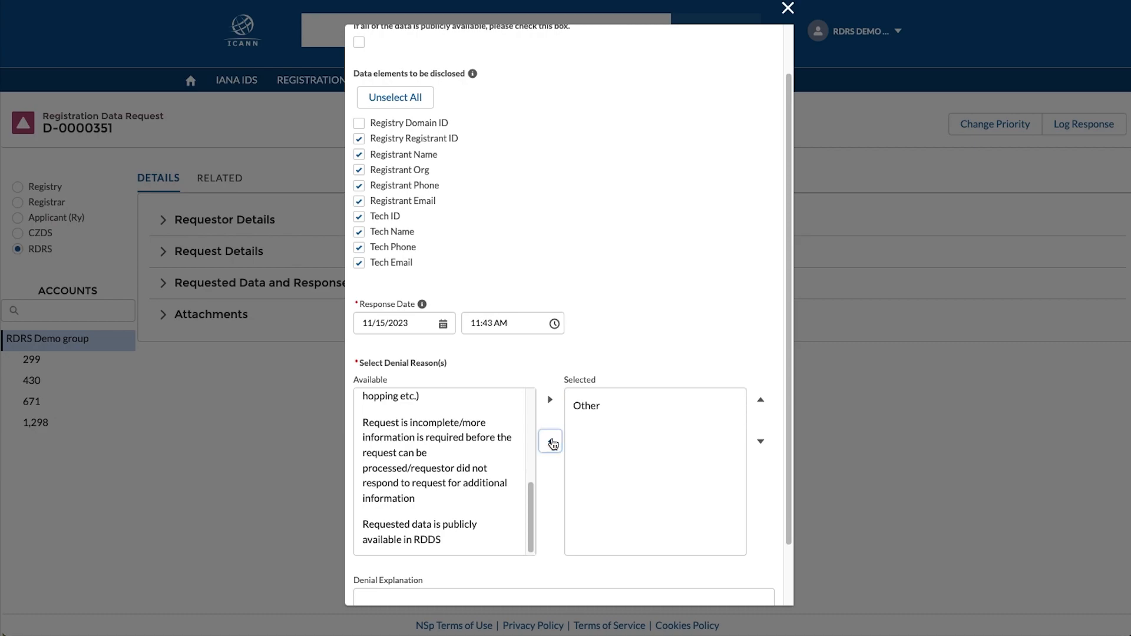
scroll(552, 453, "down", 2)
left_click(382, 541)
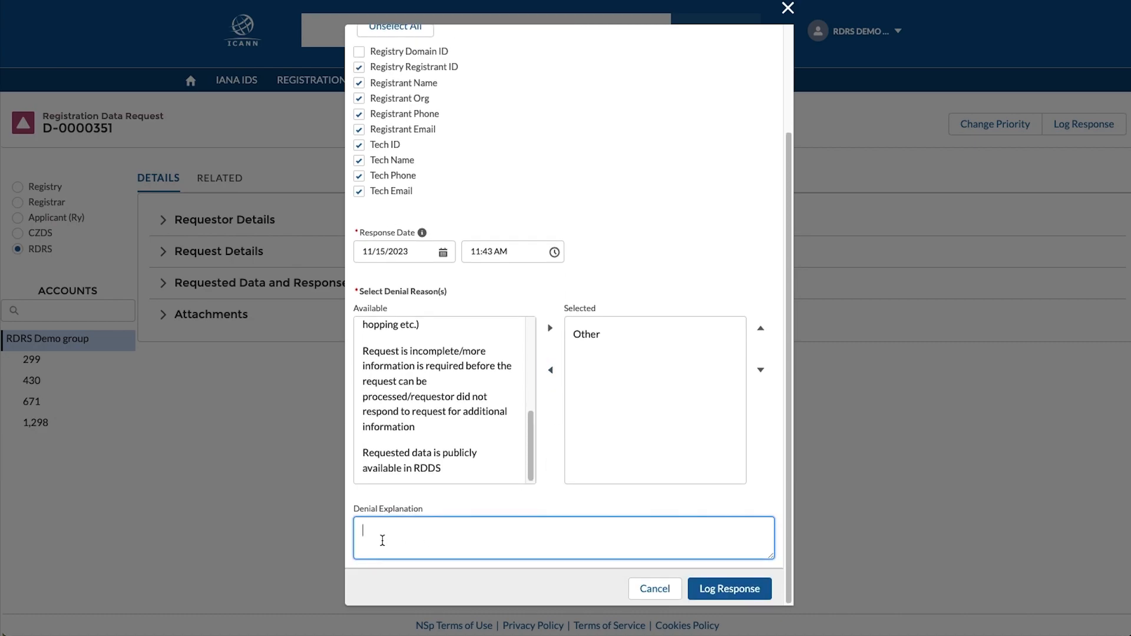
- Type 'Testing' as the denial explanation, erase it, and attempt to log the response
type("Testing")
key("ctrl+a")
key("BackSpace")
left_click(714, 589)
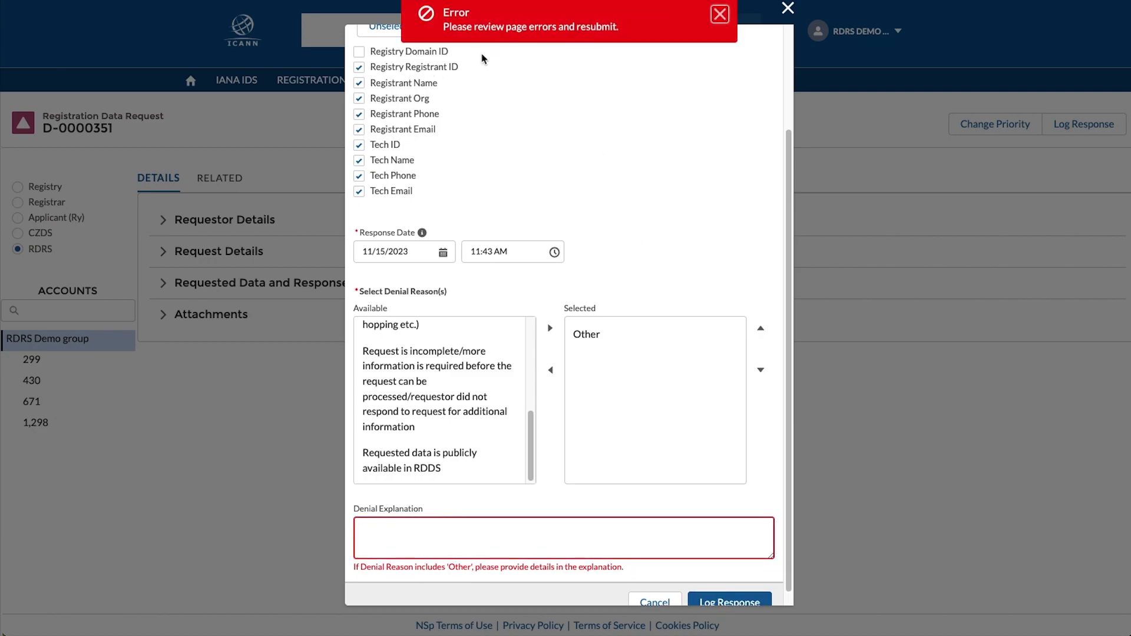
- Enter 'Testing !' as the denial explanation and log the disclosure response
left_click(386, 533)
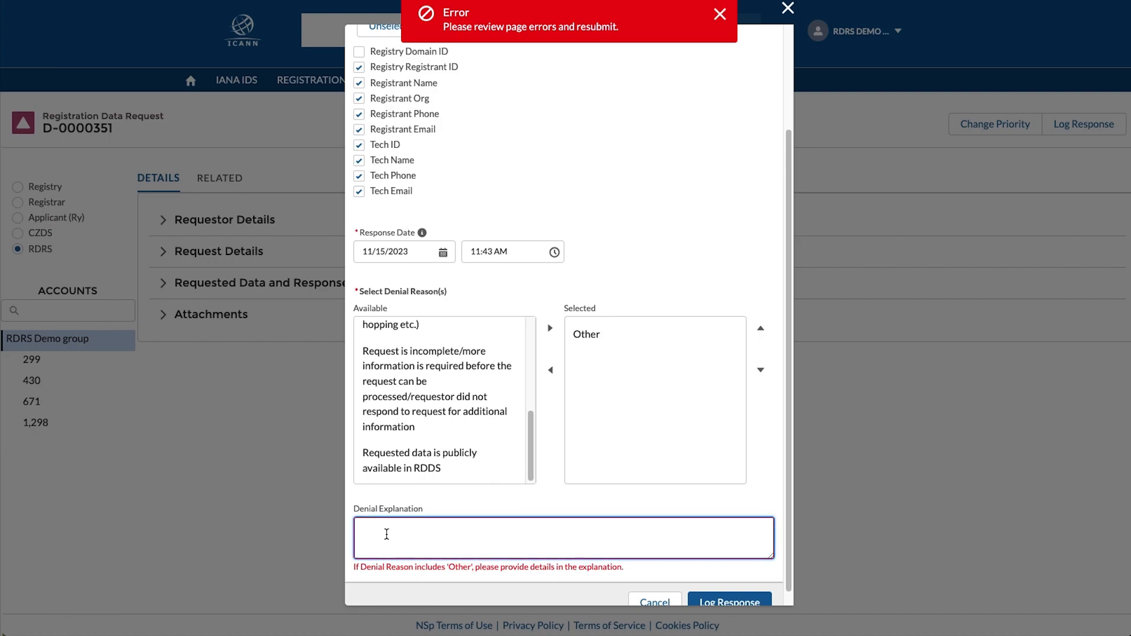
type("Testing")
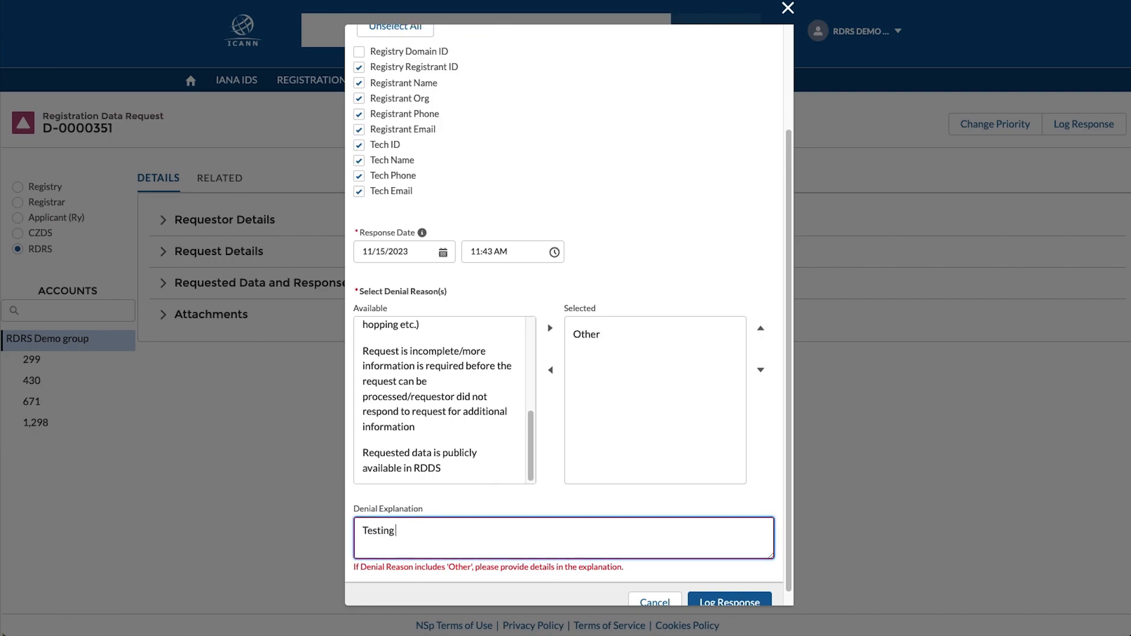
type(" !")
scroll(722, 524, "down", 1)
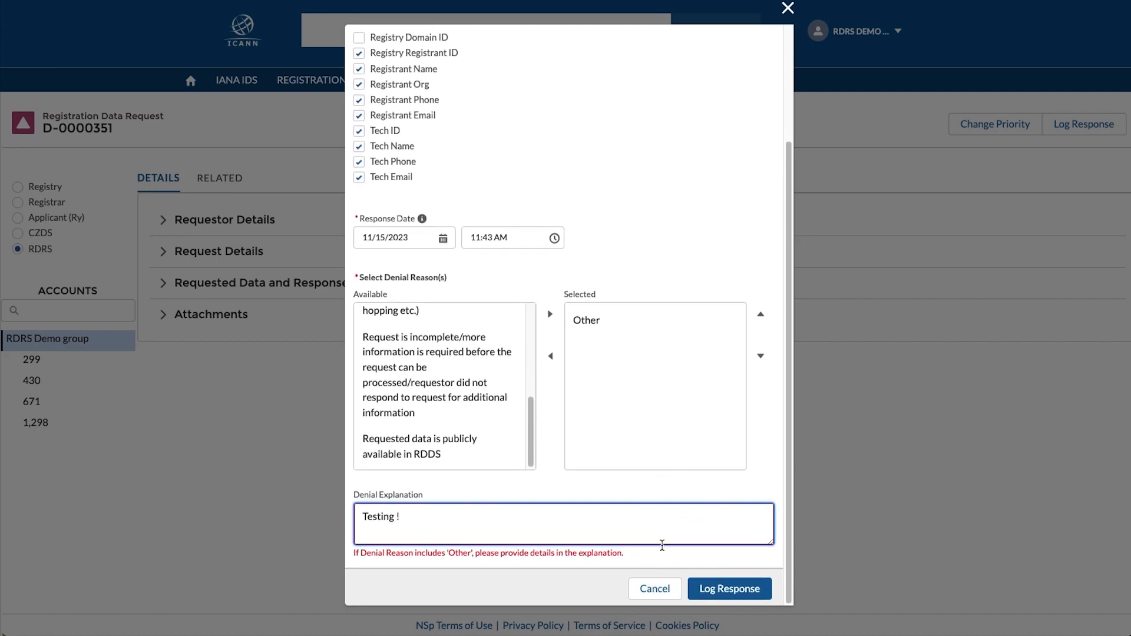
left_click(709, 591)
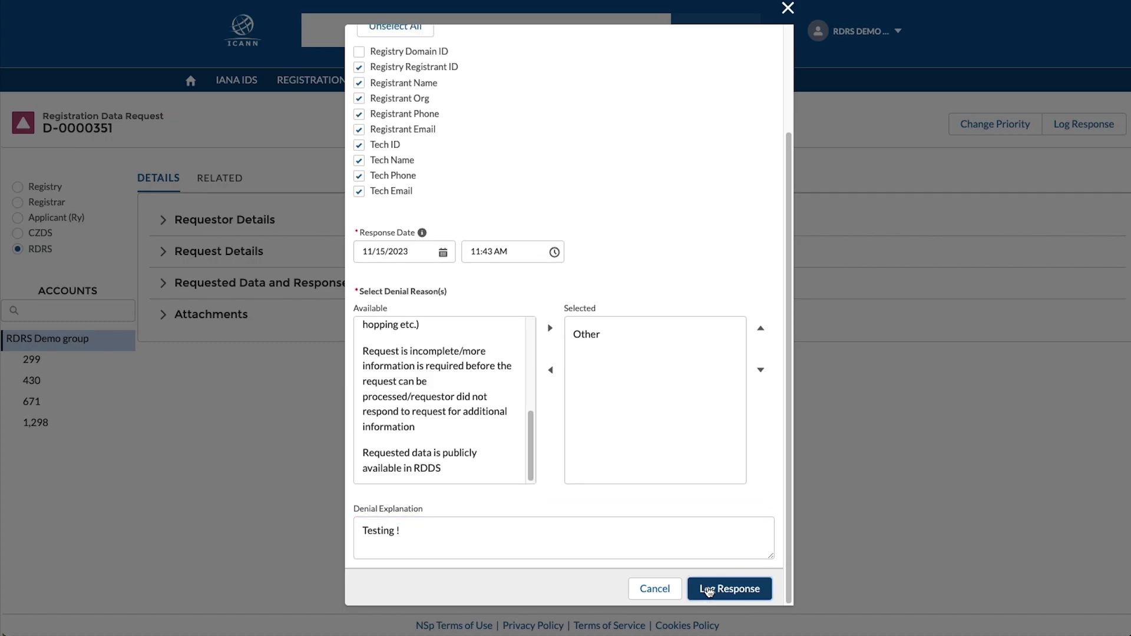
left_click(708, 589)
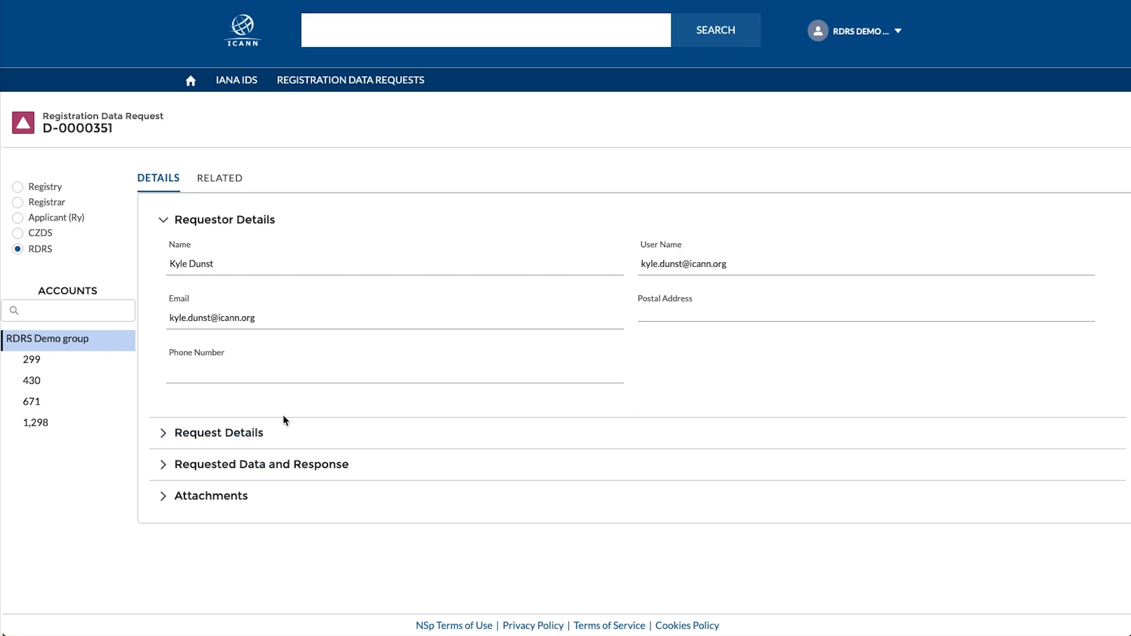
- Return to the Registration Data Requests list from request D-0000351
left_click(339, 87)
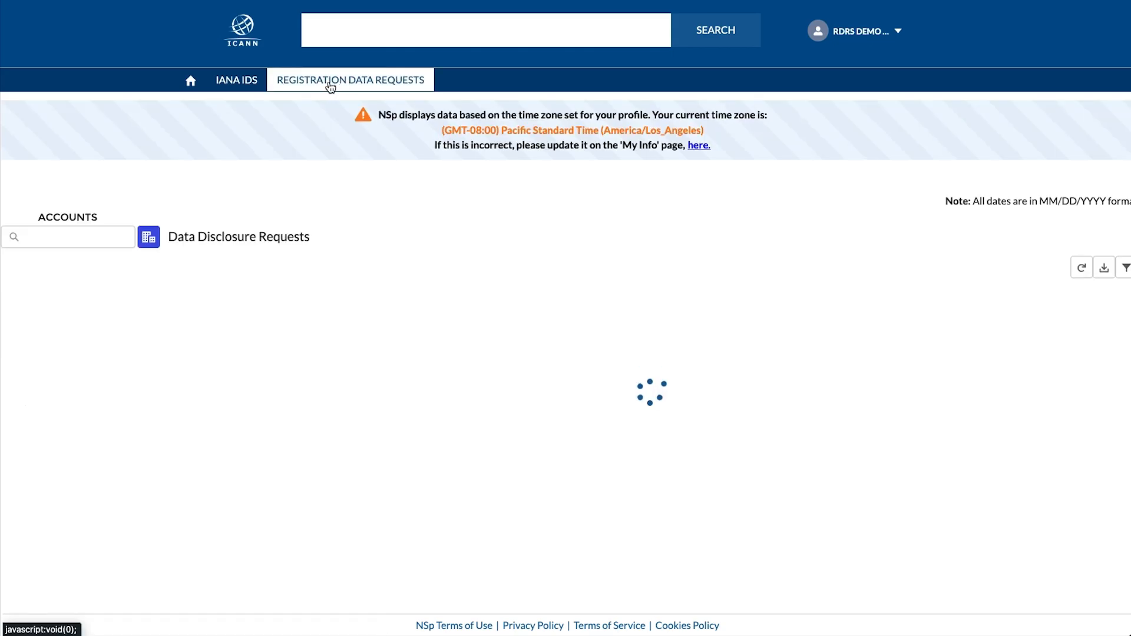